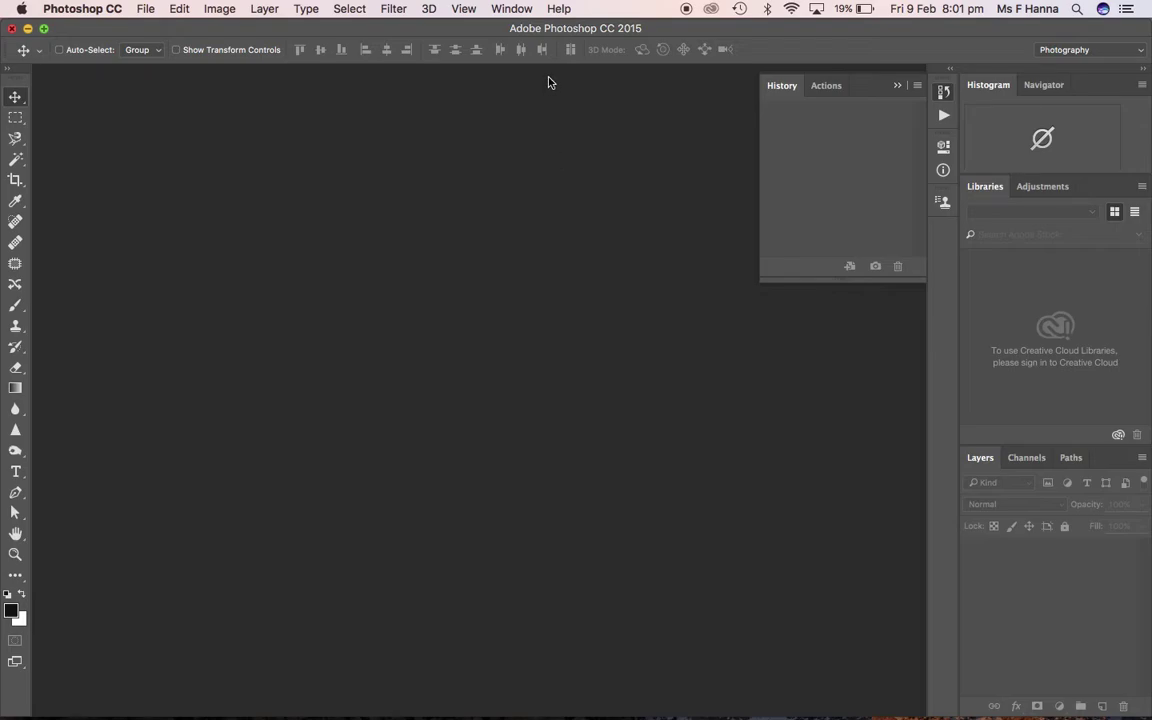
{"action": "left_click", "coordinate": [517, 12]}
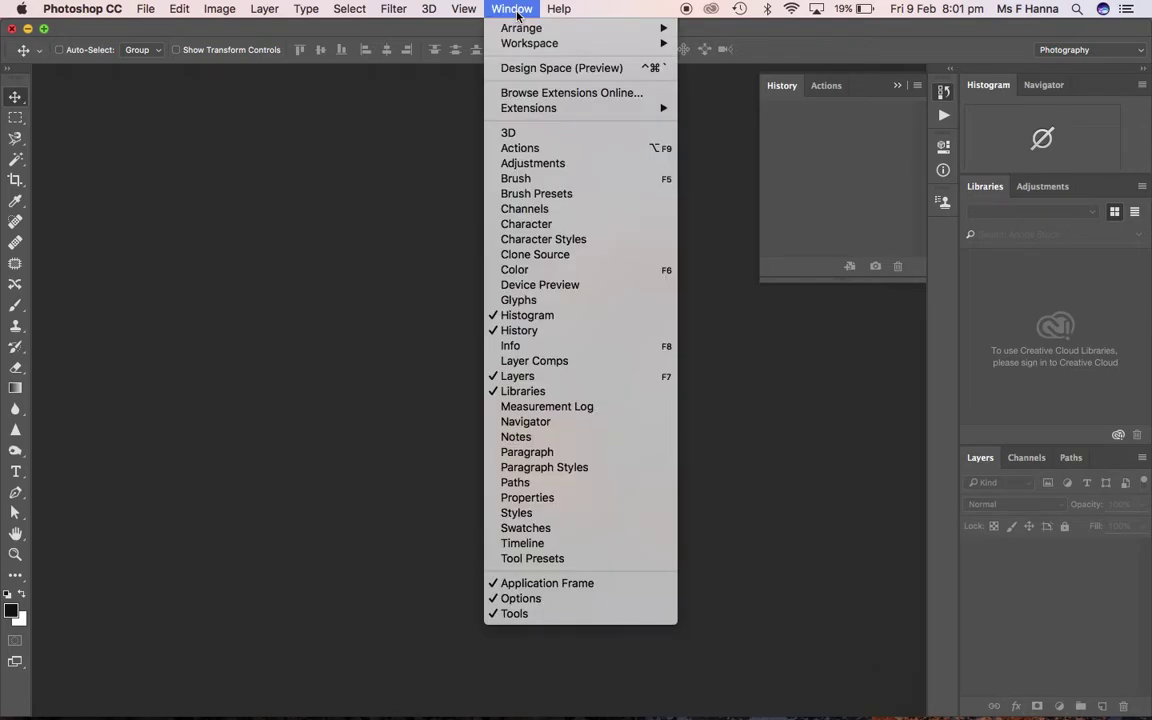
{"action": "mouse_move", "coordinate": [556, 45]}
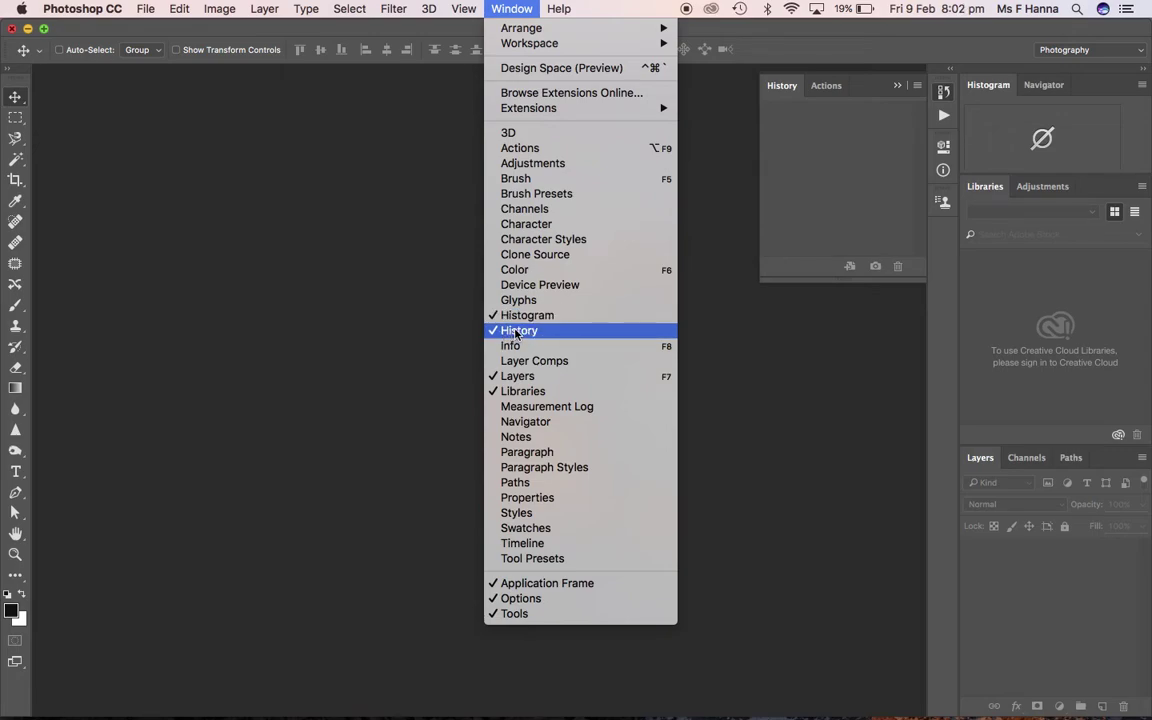
{"action": "left_click", "coordinate": [775, 340]}
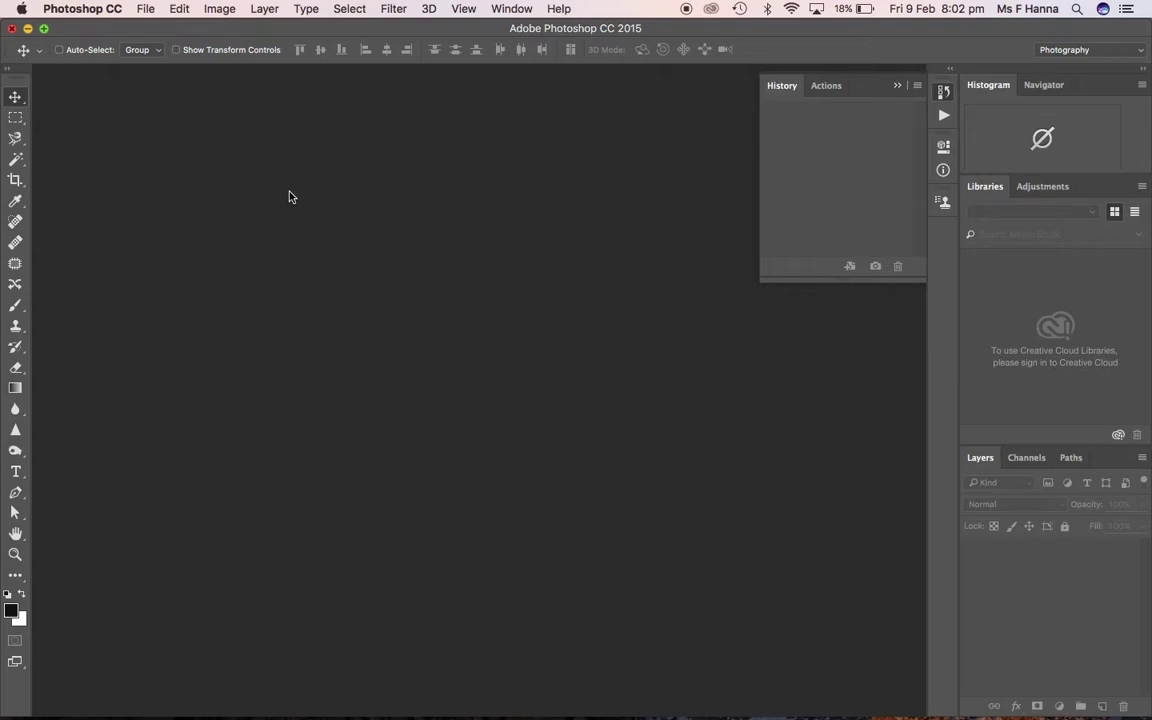
Create a new 600 × 2400 pixel document at 300 pixels/inch, named with the author's surname followed by "_infographic".
{"action": "left_click", "coordinate": [145, 9]}
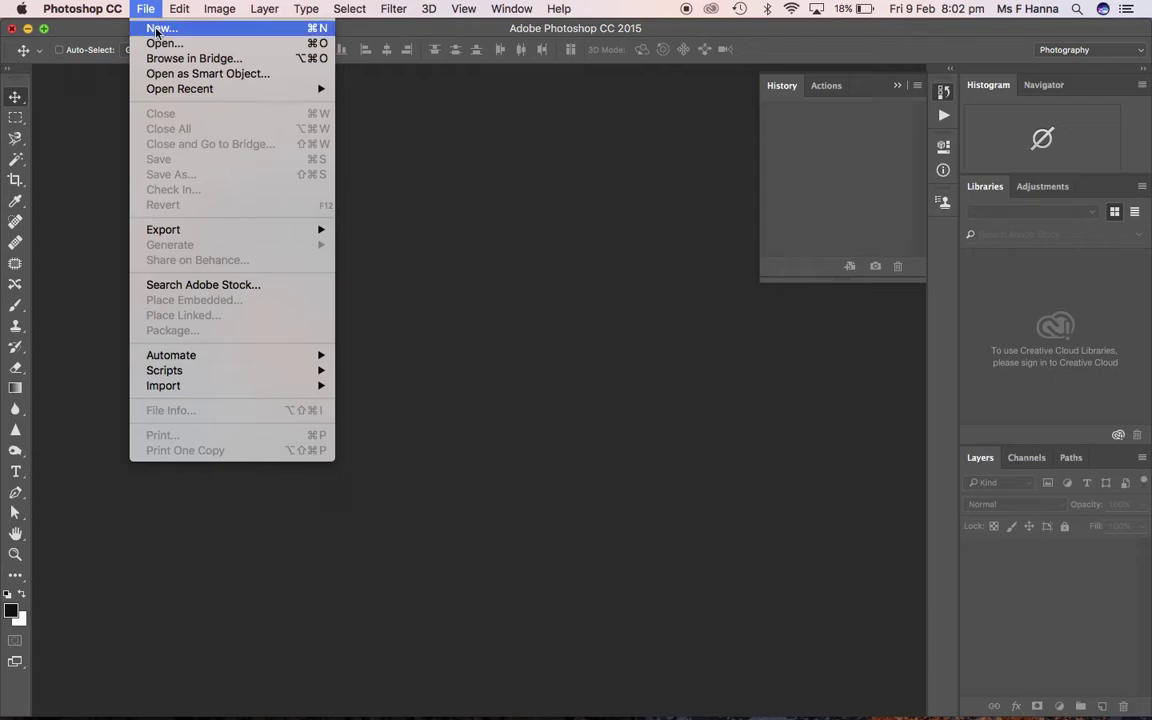
{"action": "left_click", "coordinate": [155, 30]}
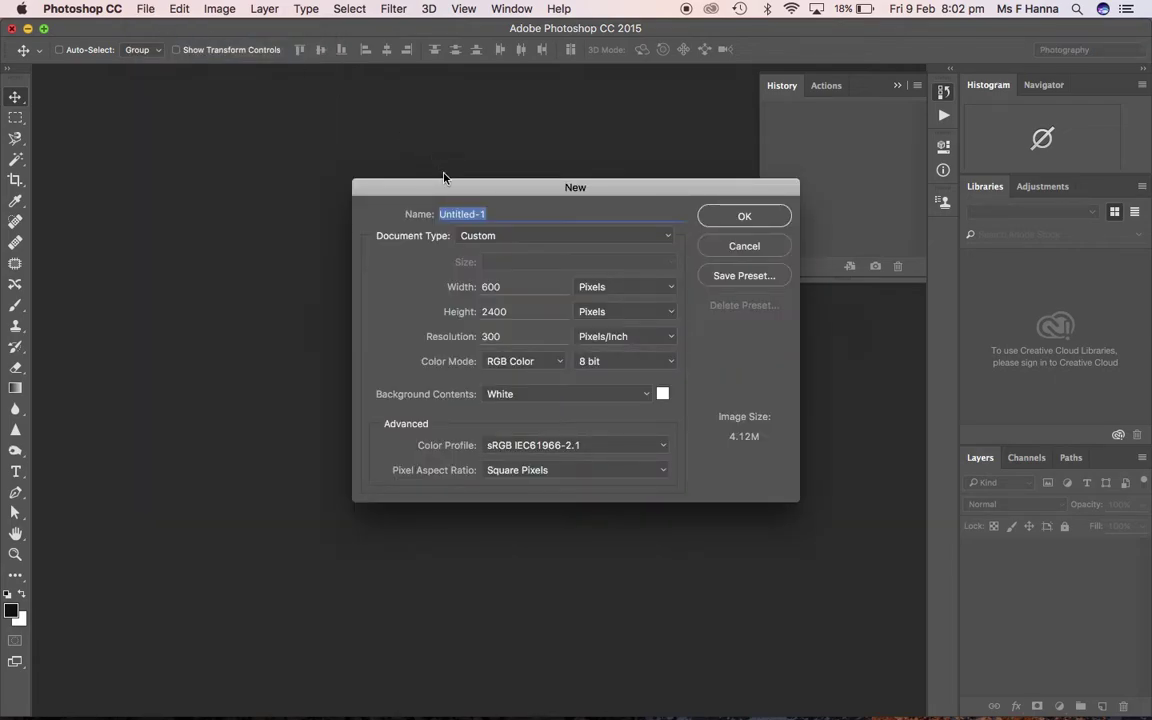
{"action": "type", "text": "hanna_infographic"}
{"action": "left_click", "coordinate": [744, 216]}
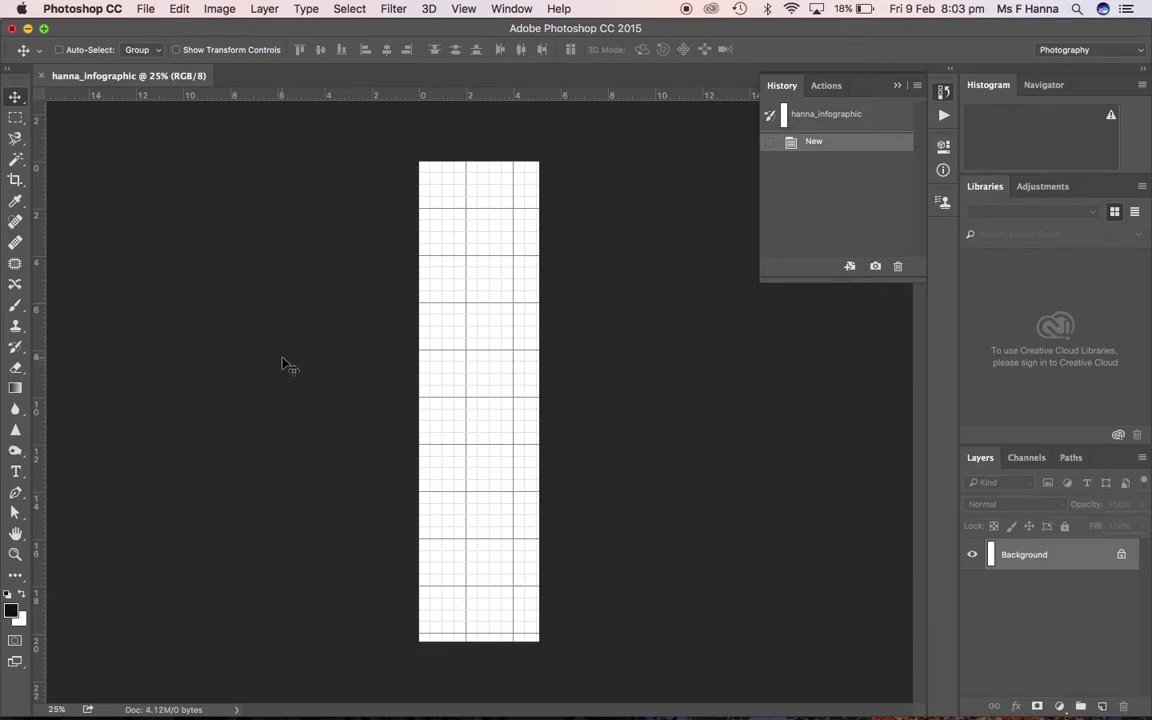
{"action": "left_click", "coordinate": [509, 9]}
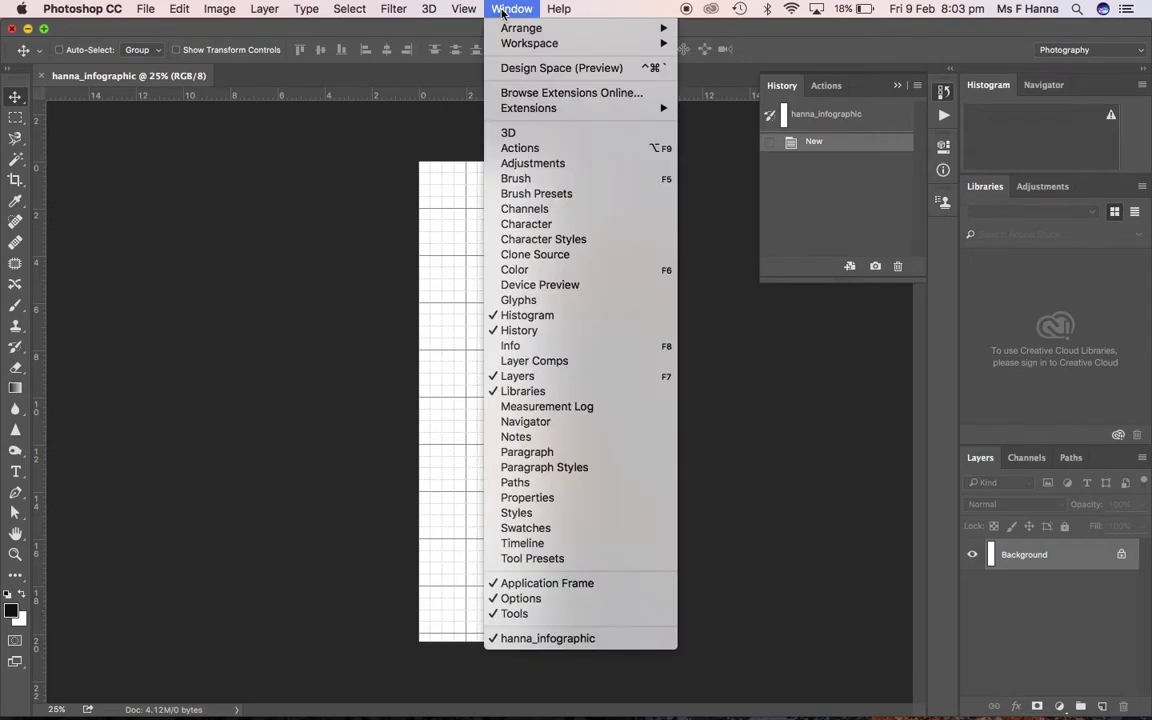
{"action": "mouse_move", "coordinate": [469, 12]}
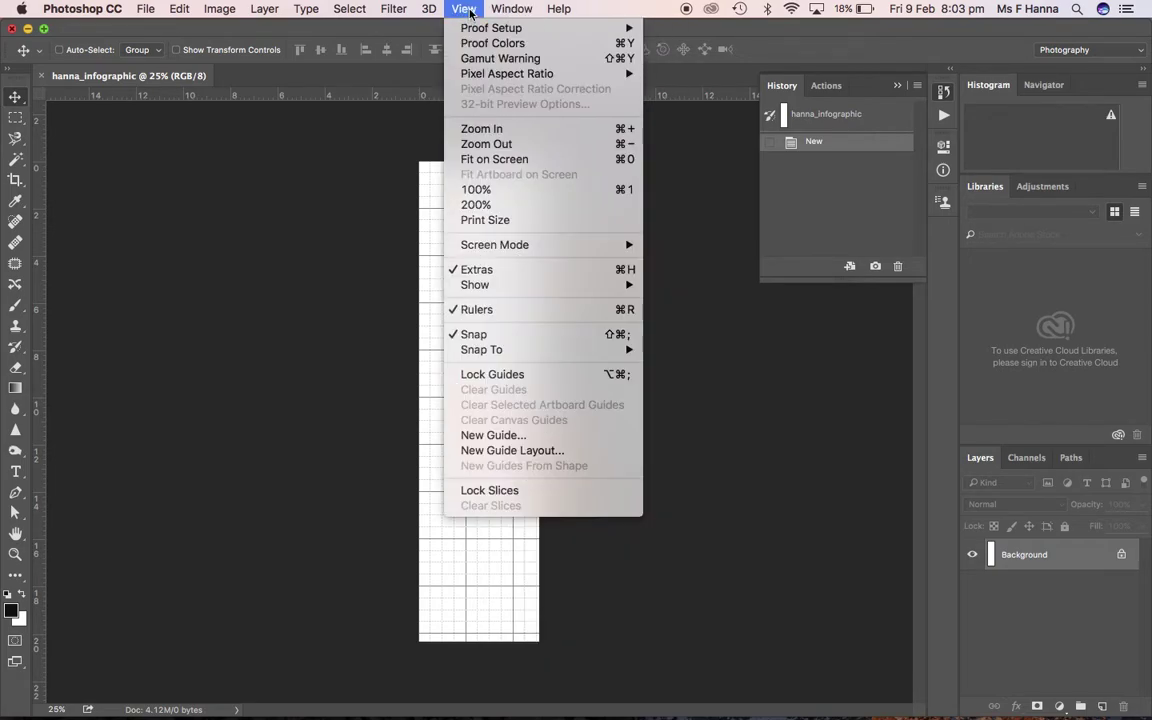
{"action": "mouse_move", "coordinate": [494, 287]}
{"action": "left_click", "coordinate": [296, 337]}
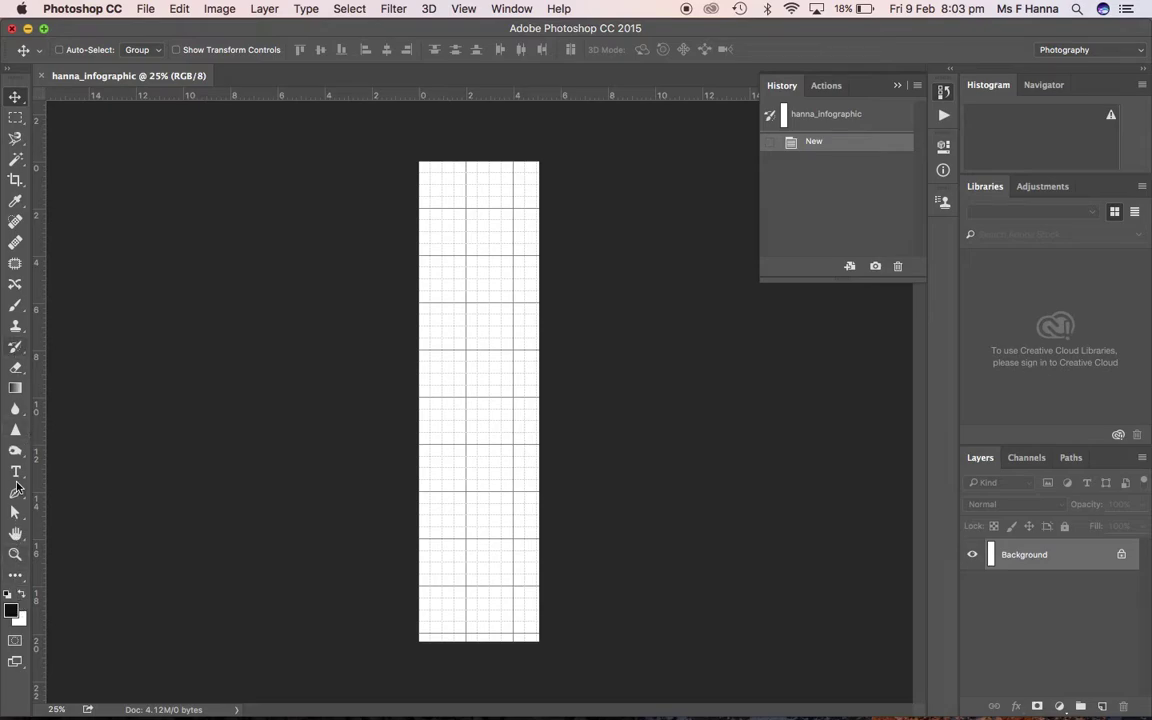
Set the foreground colour to light blue, hex 5b92ee.
{"action": "left_click", "coordinate": [12, 612]}
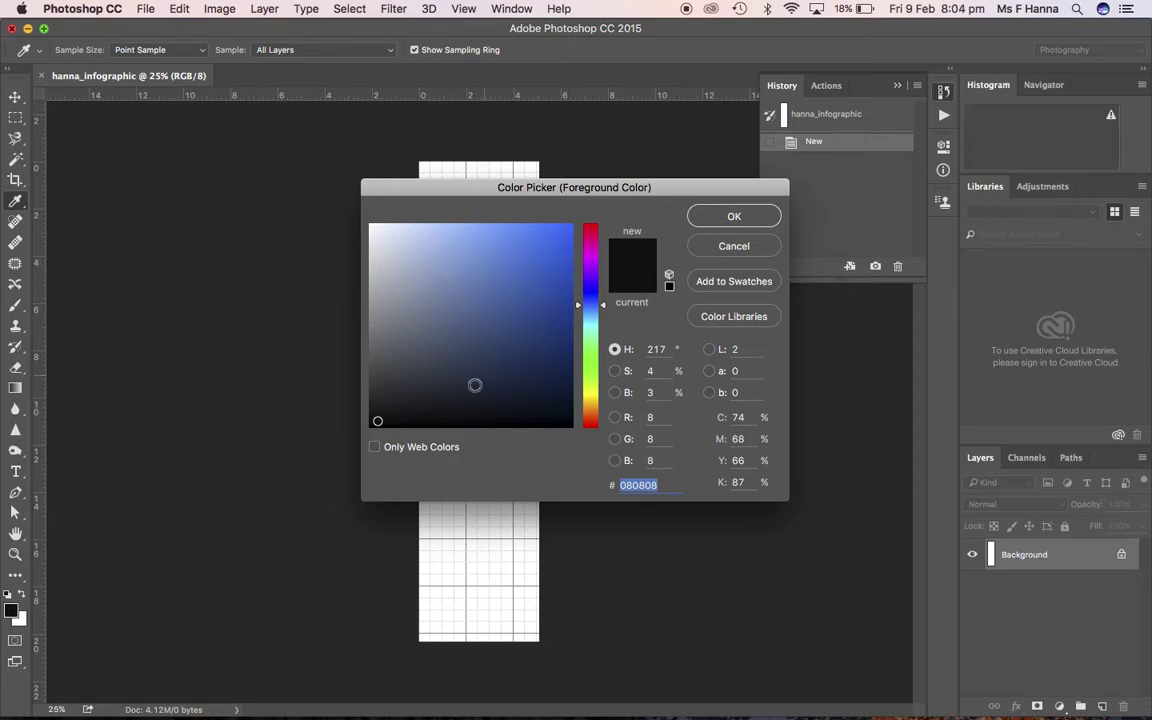
{"action": "left_click", "coordinate": [534, 247]}
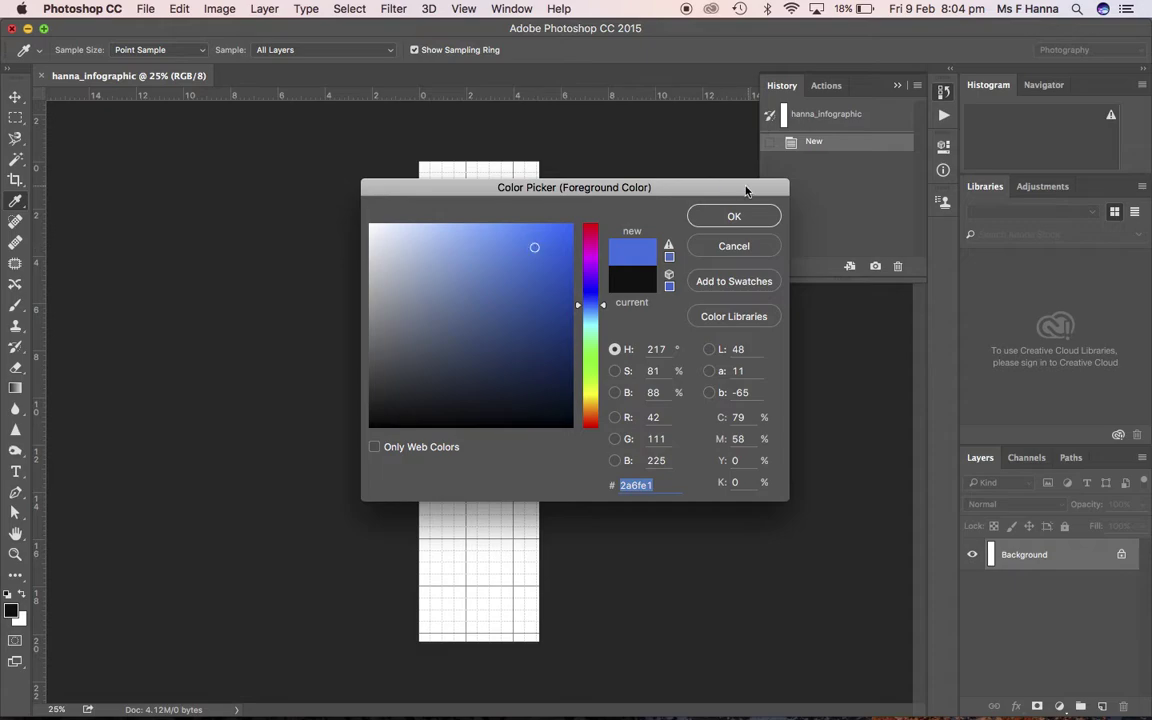
{"action": "left_click", "coordinate": [495, 237]}
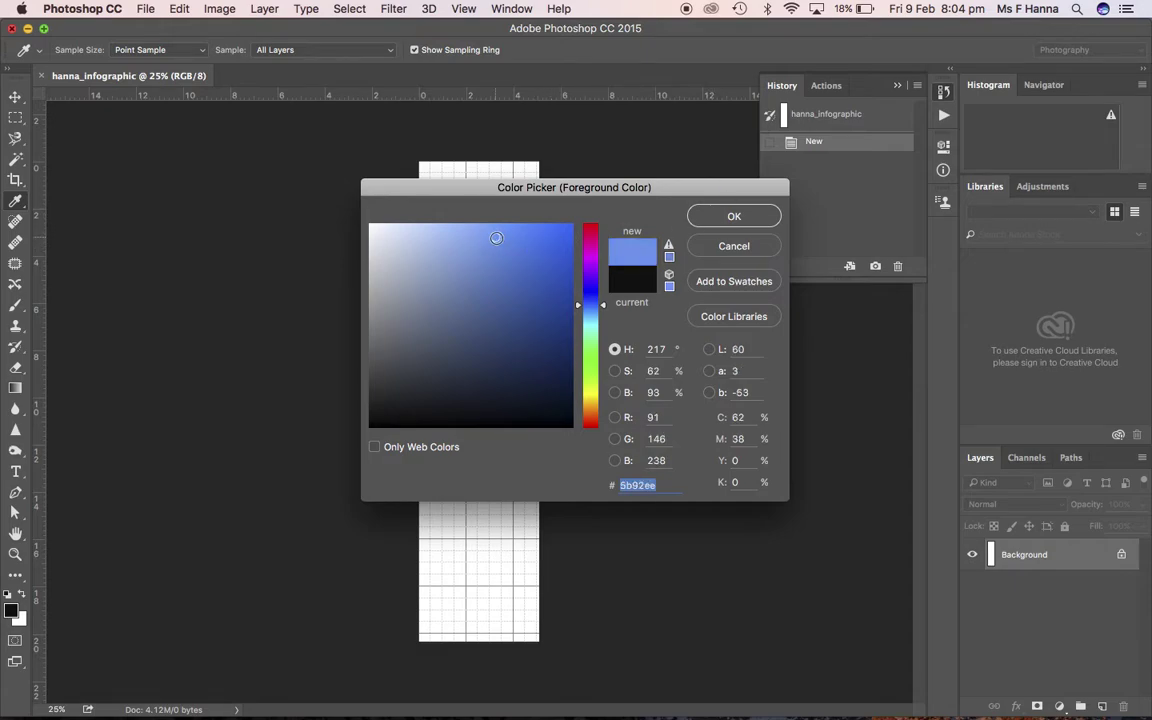
{"action": "left_click", "coordinate": [737, 216]}
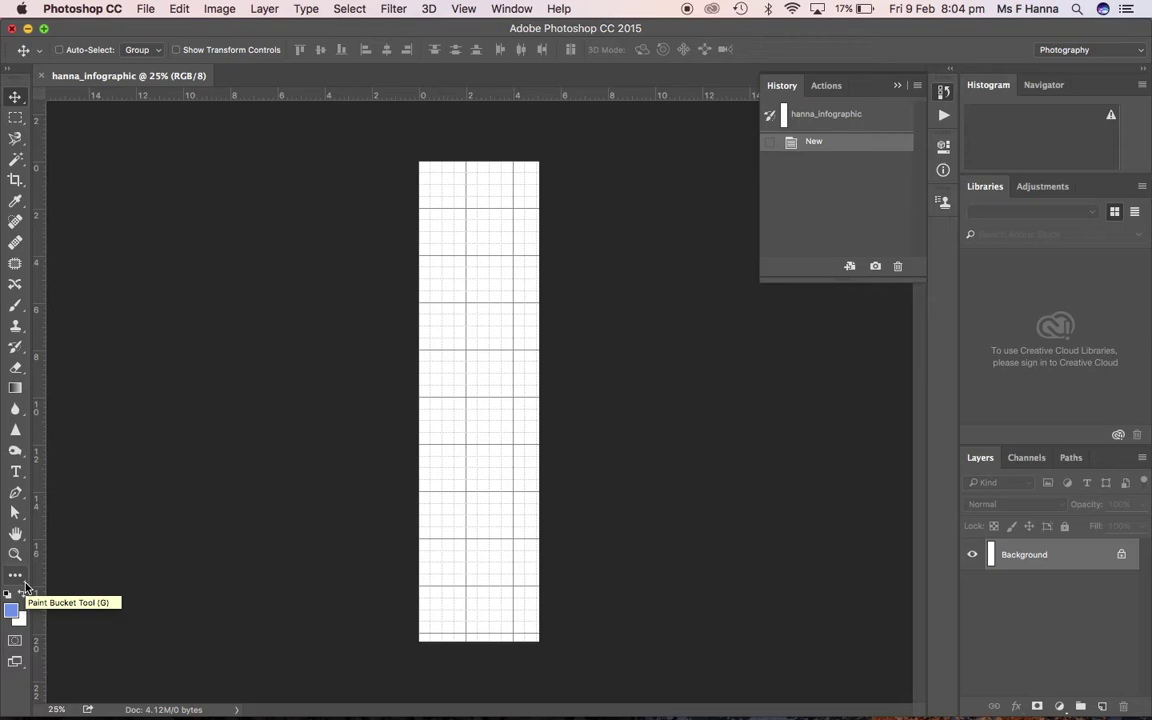
Fill the Background layer with the foreground colour using the Paint Bucket tool.
{"action": "left_click_drag", "start_coordinate": [15, 578], "coordinate": [93, 540]}
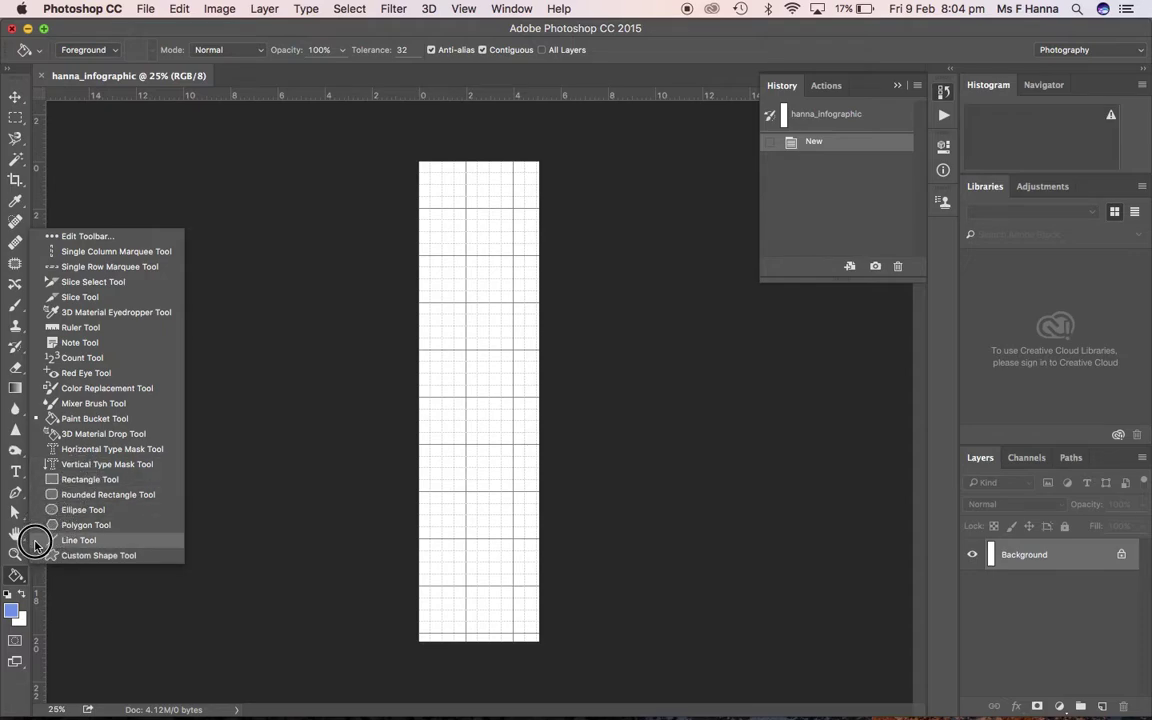
{"action": "left_click", "coordinate": [95, 419]}
{"action": "left_click", "coordinate": [455, 389]}
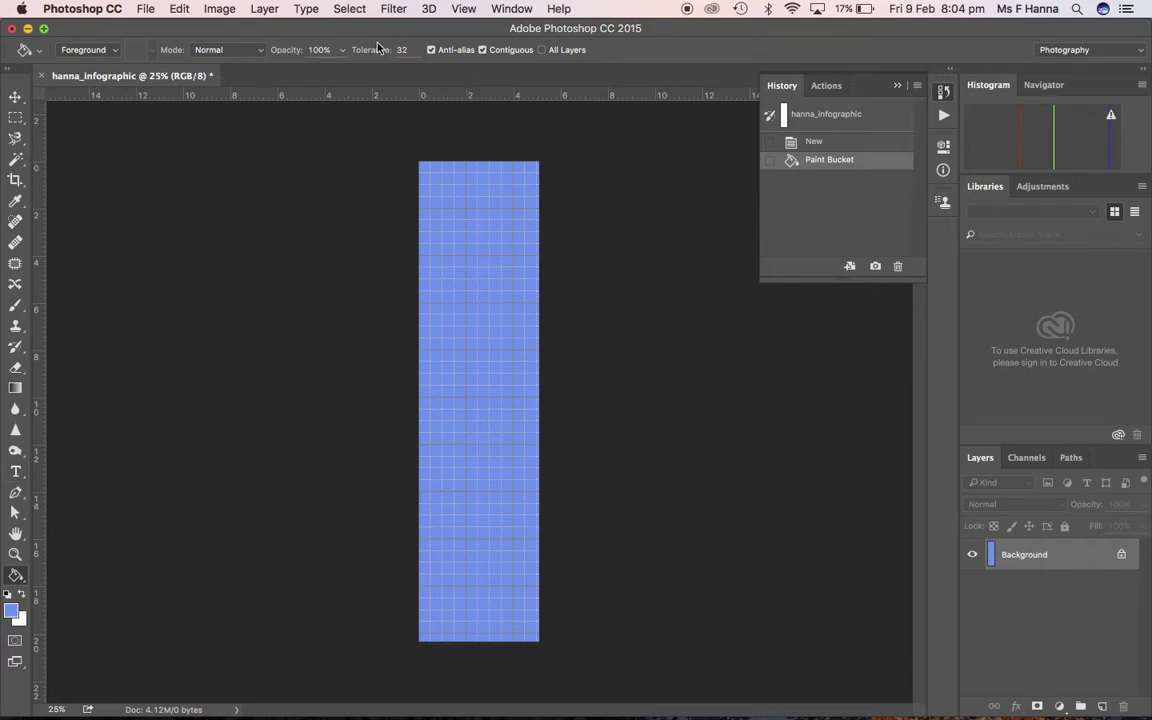
Activate the Type tool so that its text formatting options are available.
{"action": "left_click", "coordinate": [15, 474]}
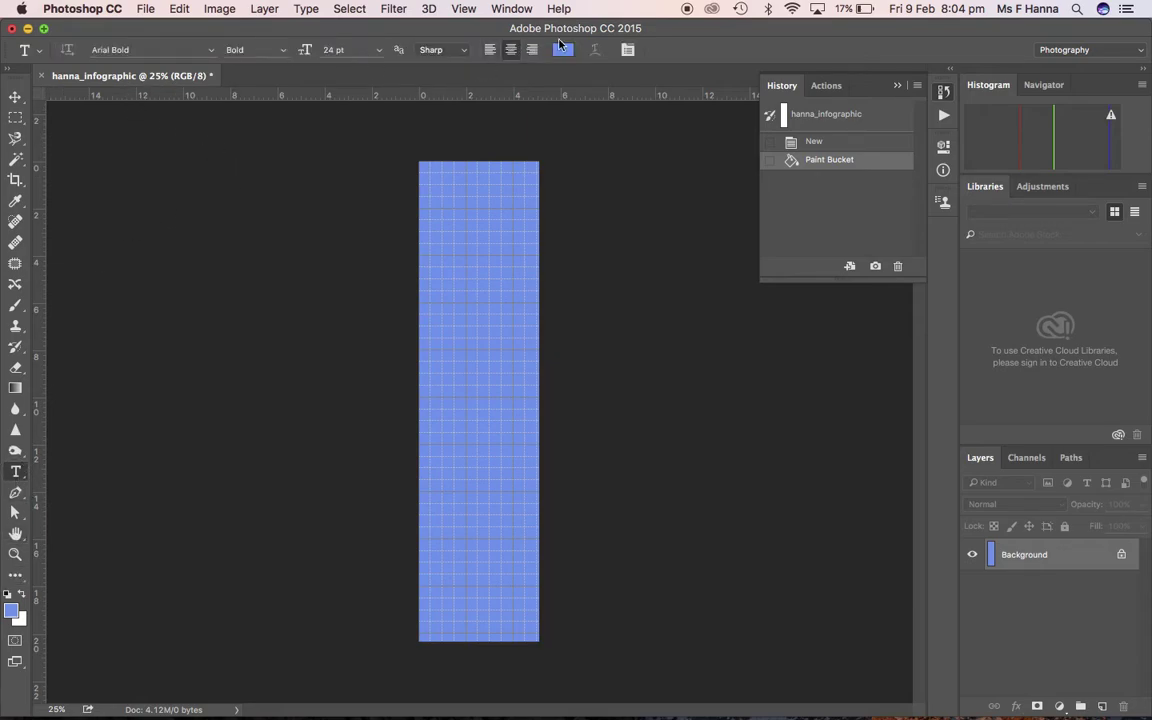
{"action": "left_click", "coordinate": [14, 411]}
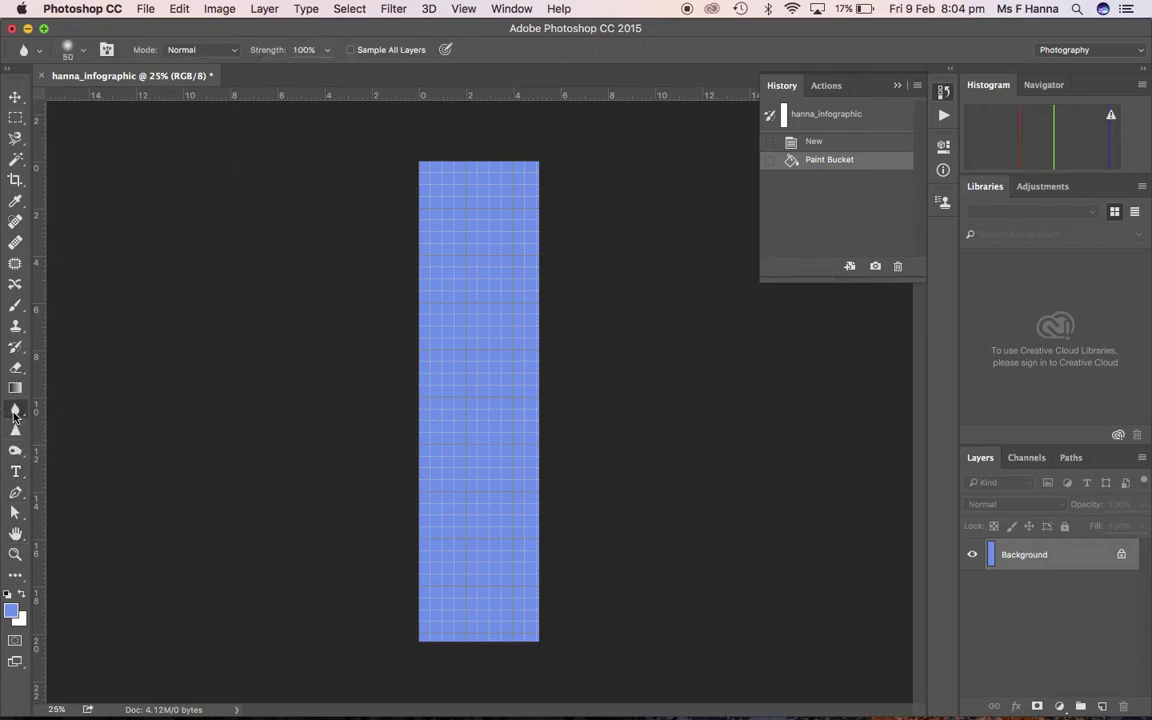
{"action": "left_click", "coordinate": [15, 350]}
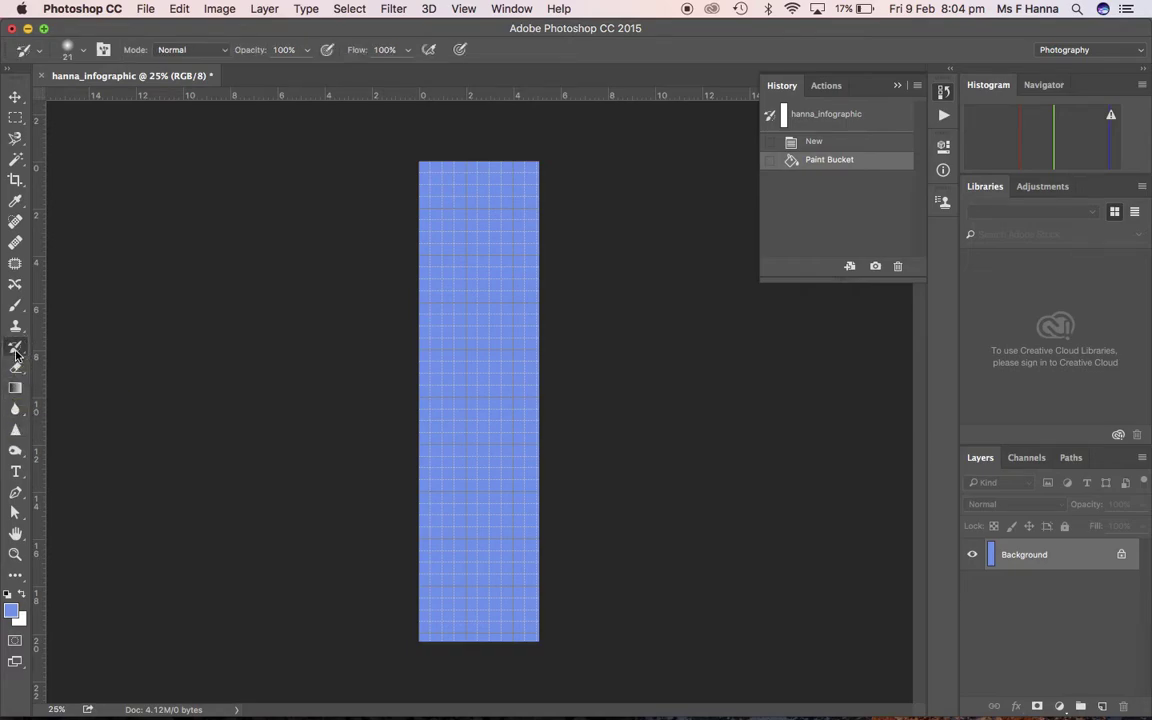
{"action": "left_click", "coordinate": [17, 473]}
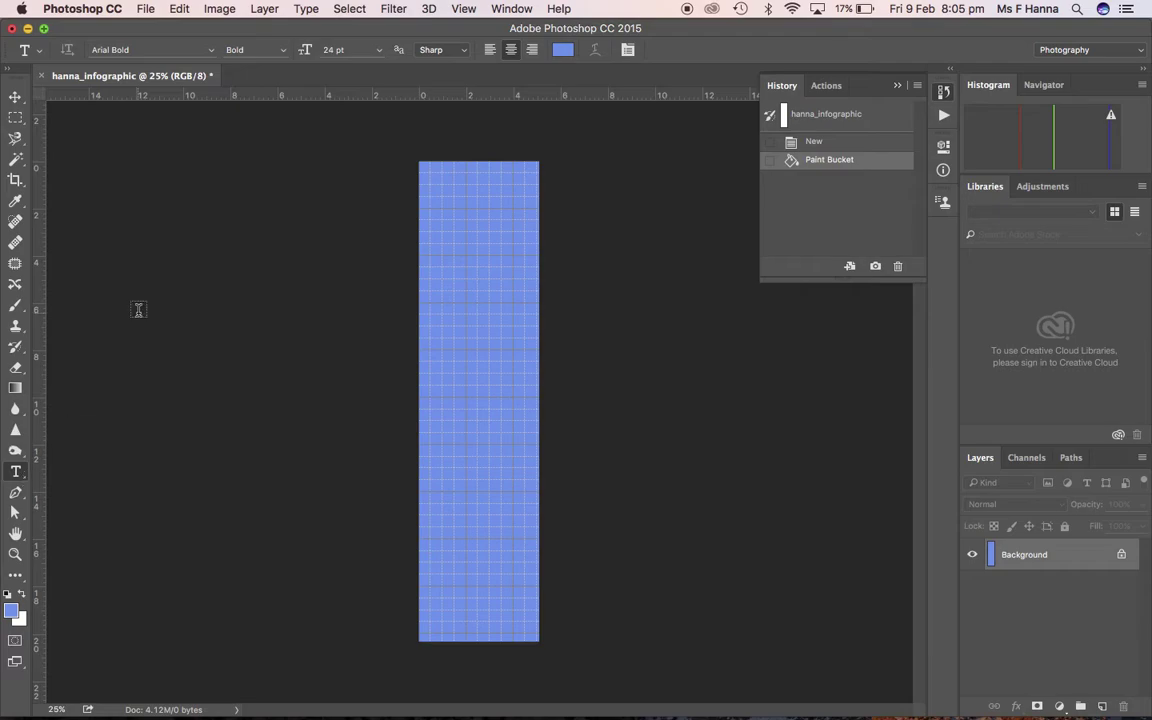
Try the Italic text style and look through the font, size, anti-aliasing and alignment choices.
{"action": "left_click", "coordinate": [211, 50]}
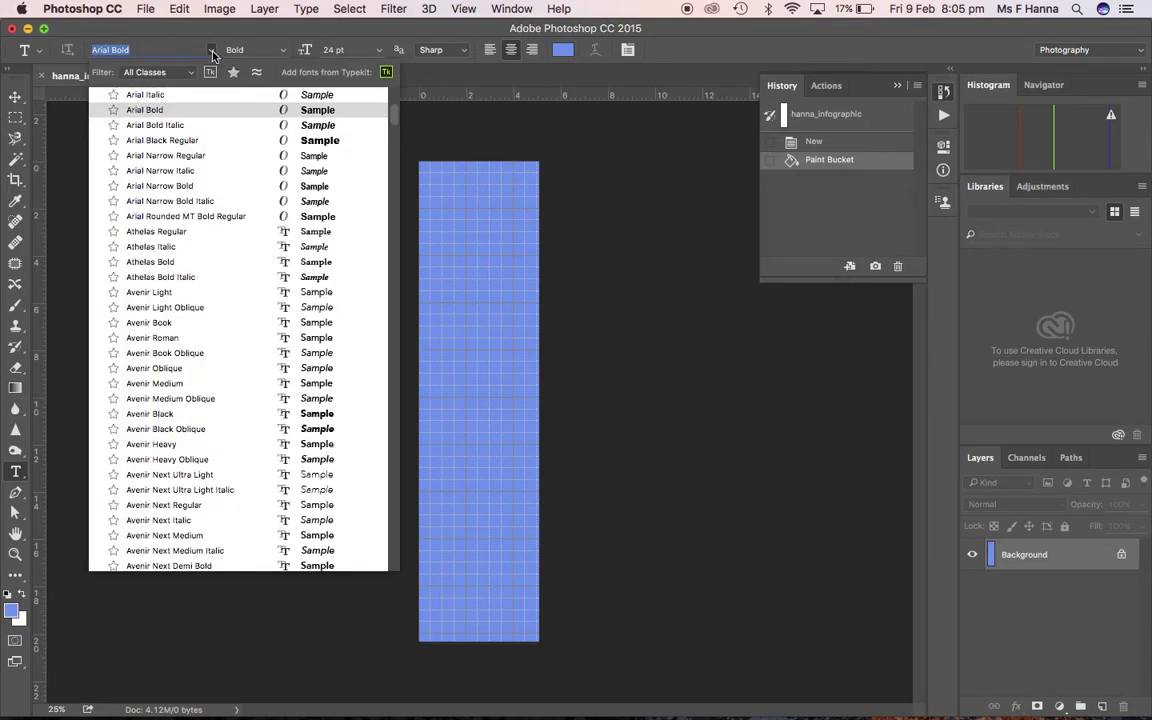
{"action": "left_click", "coordinate": [212, 53]}
{"action": "left_click", "coordinate": [283, 51]}
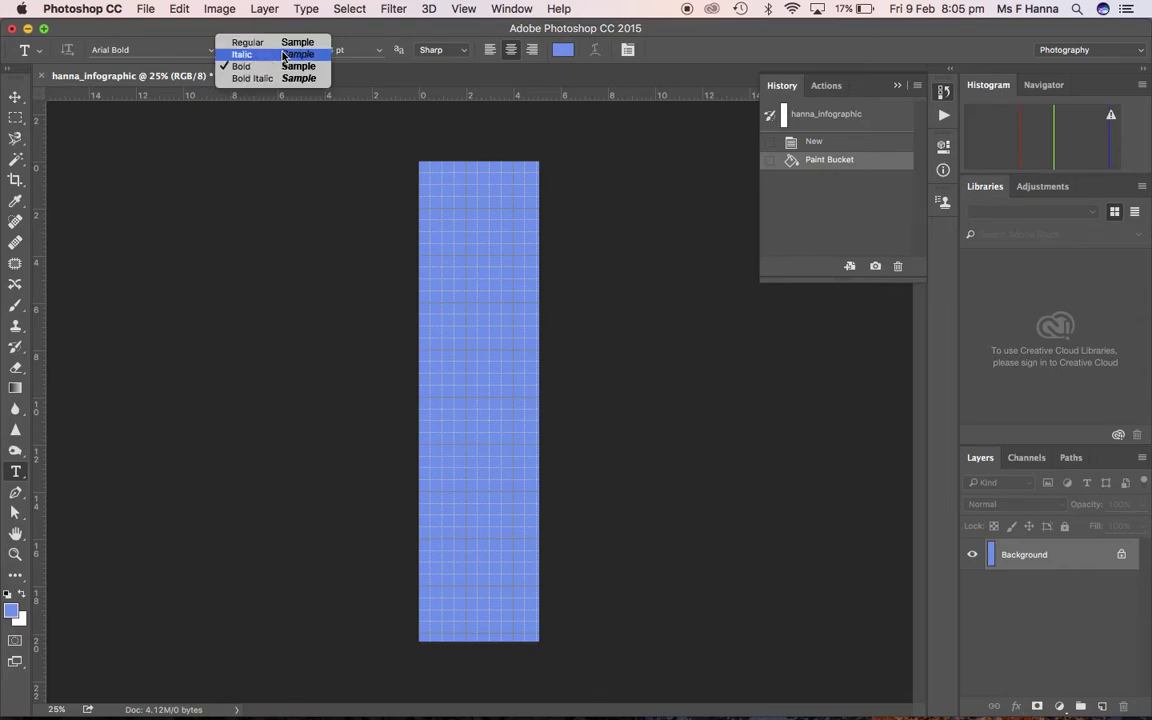
{"action": "left_click", "coordinate": [285, 55]}
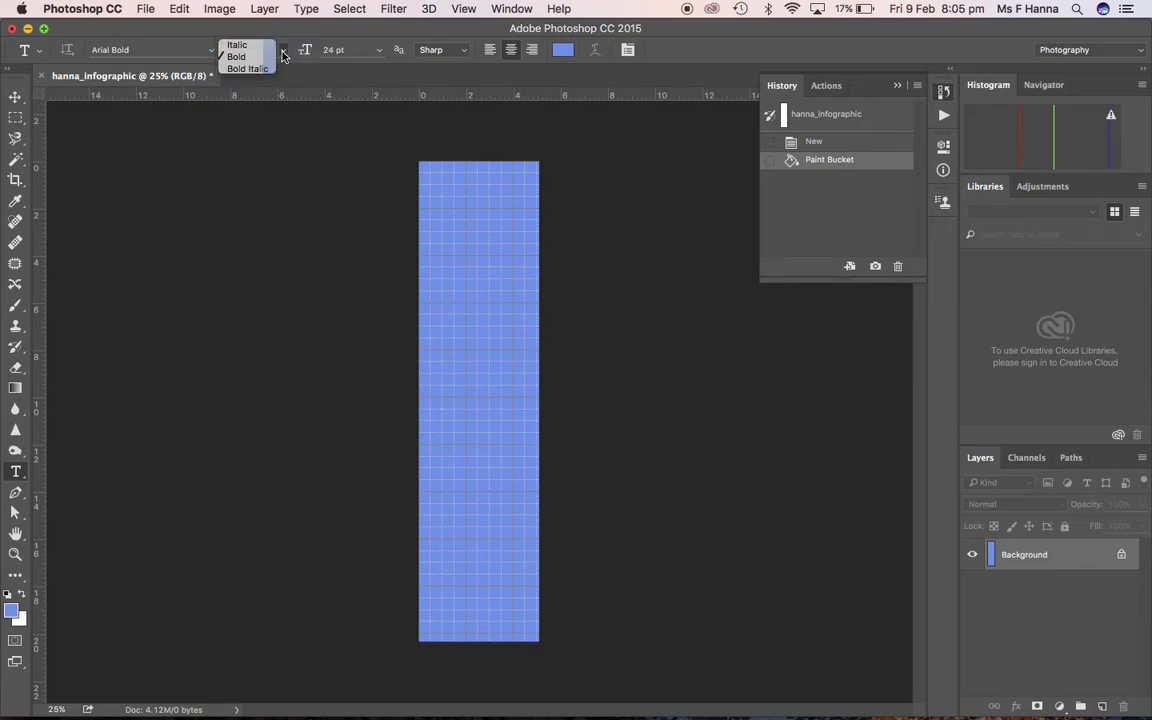
{"action": "left_click", "coordinate": [380, 53]}
{"action": "left_click", "coordinate": [380, 53]}
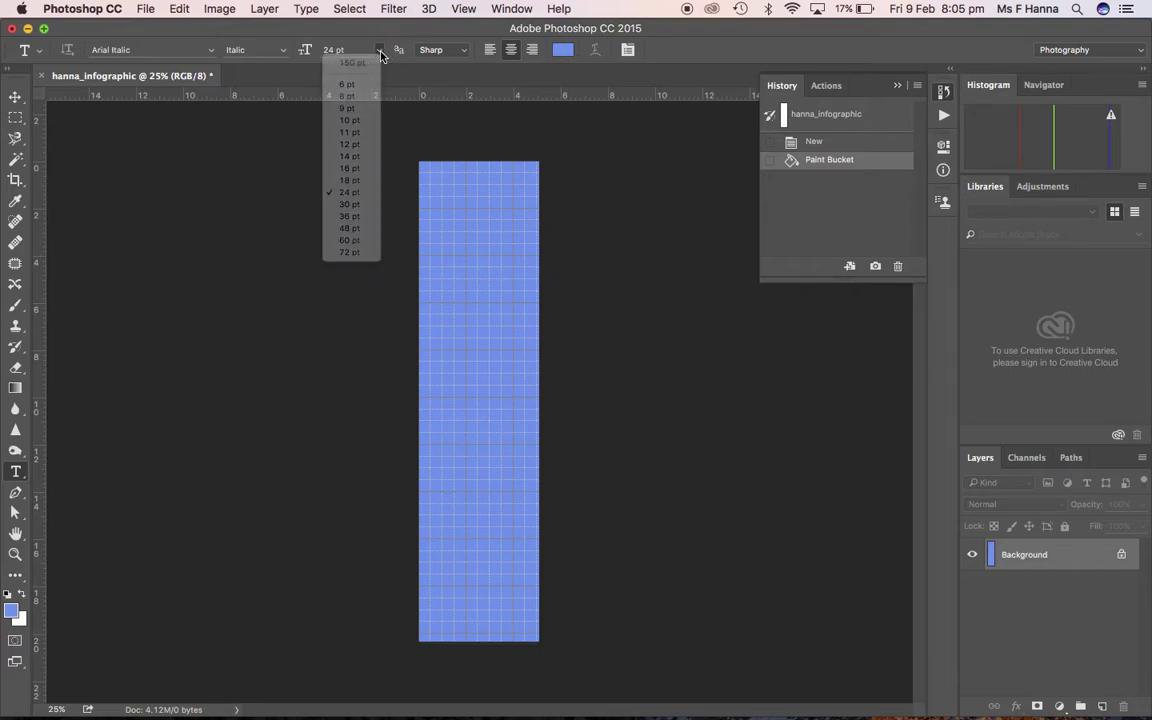
{"action": "left_click", "coordinate": [463, 51]}
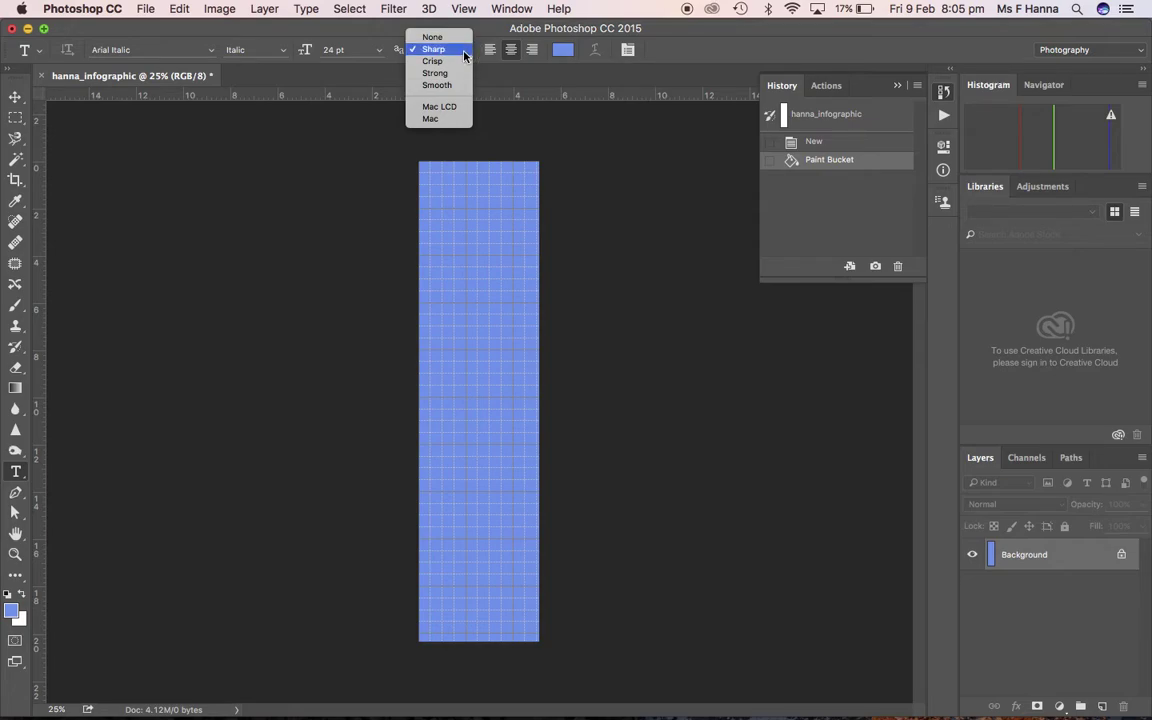
{"action": "left_click", "coordinate": [464, 51]}
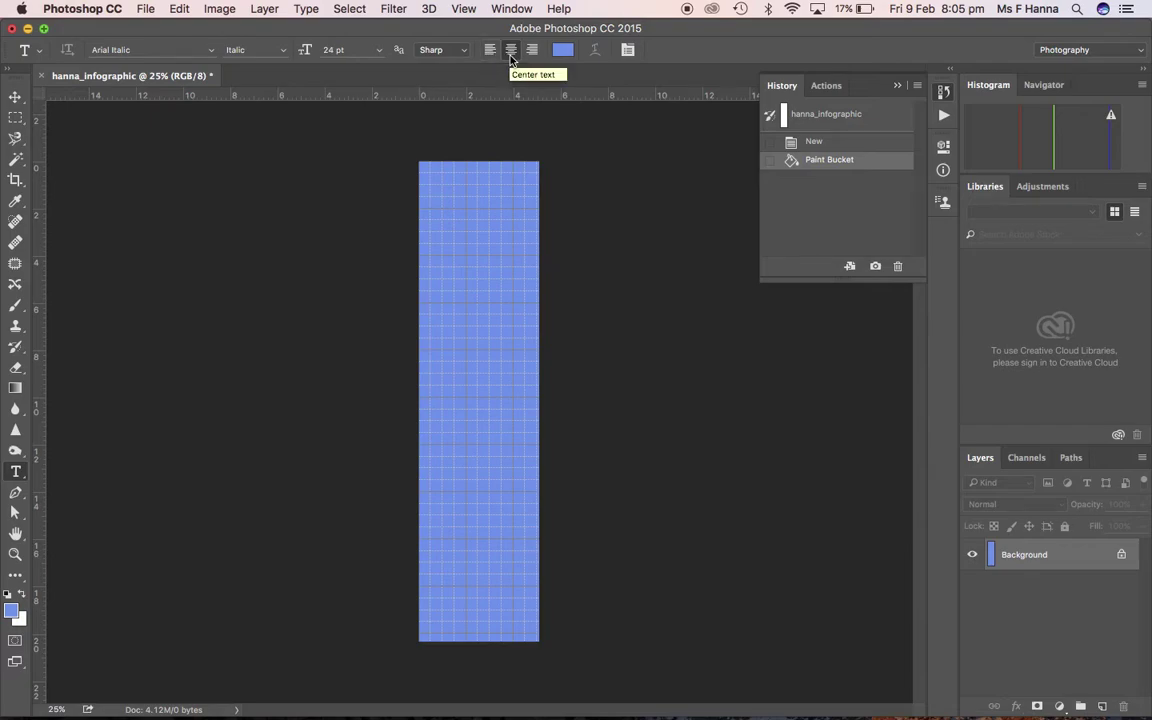
{"action": "left_click", "coordinate": [510, 52]}
Set the Type tool's font to Arial Bold and its size to 18 pt.
{"action": "left_click", "coordinate": [211, 49]}
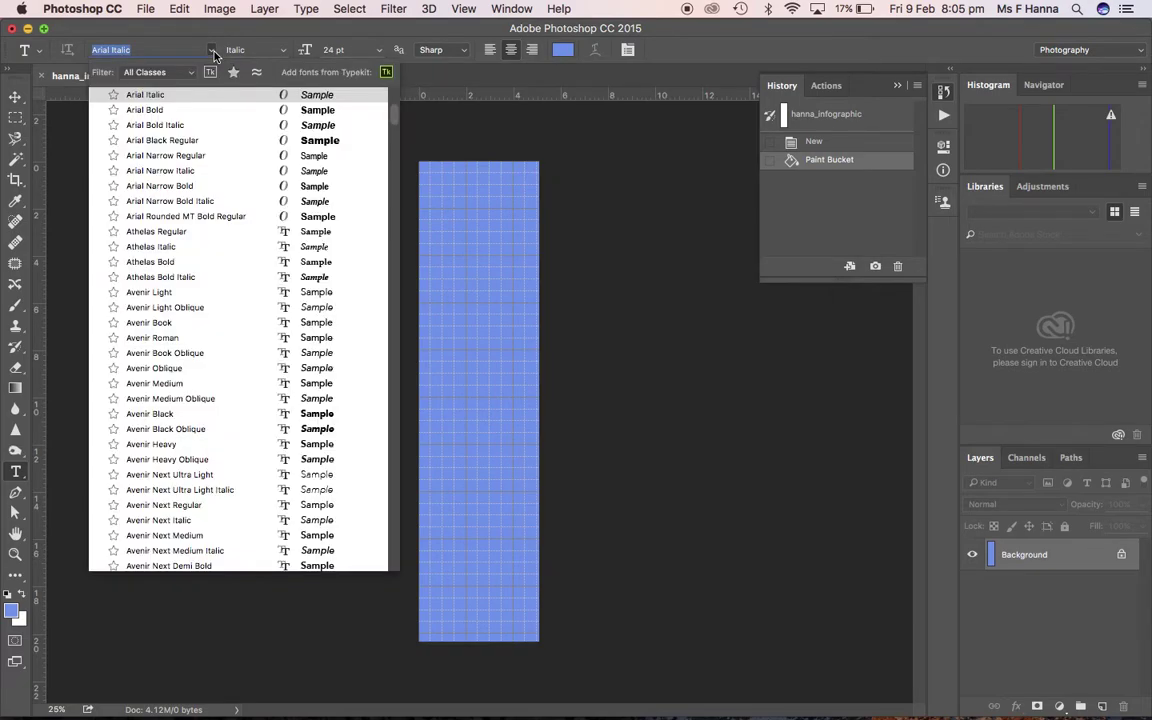
{"action": "left_click", "coordinate": [157, 109]}
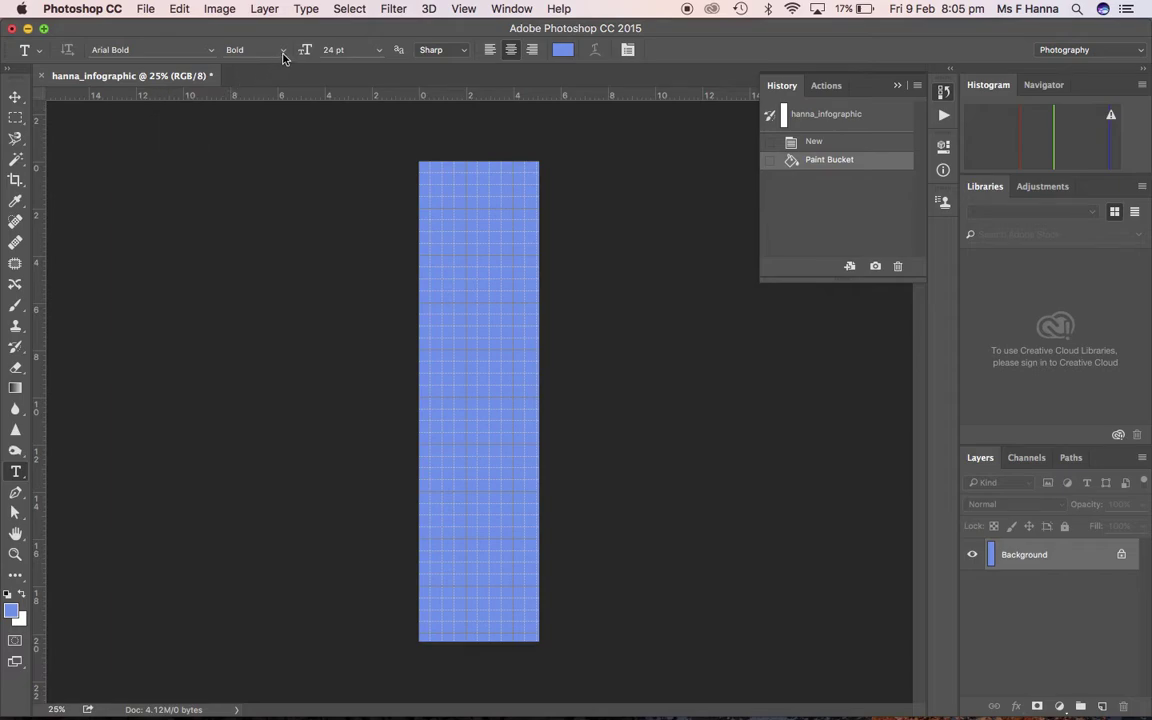
{"action": "left_click", "coordinate": [379, 50]}
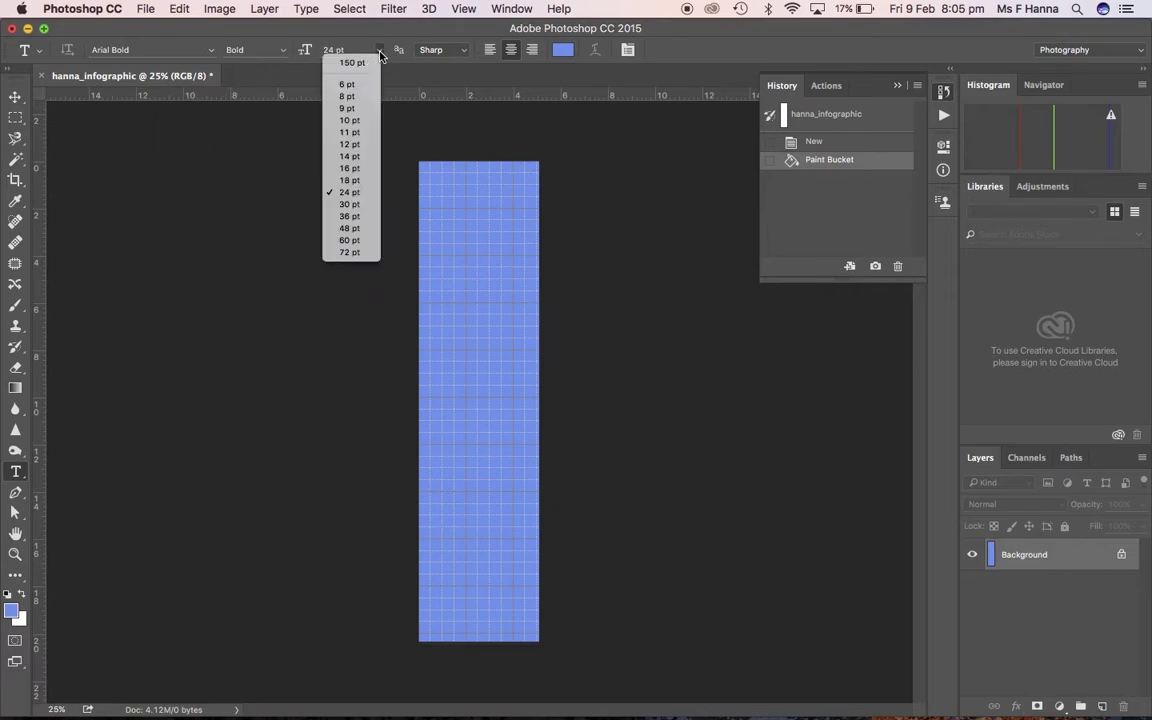
{"action": "left_click", "coordinate": [353, 182]}
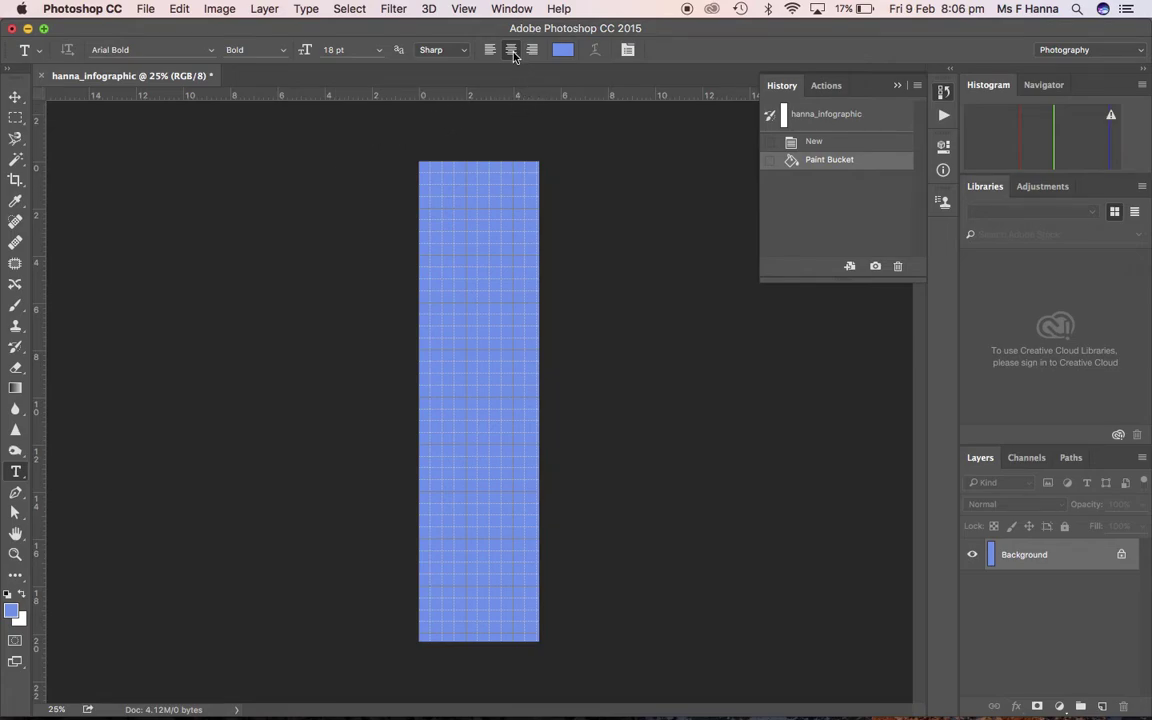
Set the text colour to near-black, hex 010101.
{"action": "left_click", "coordinate": [563, 49]}
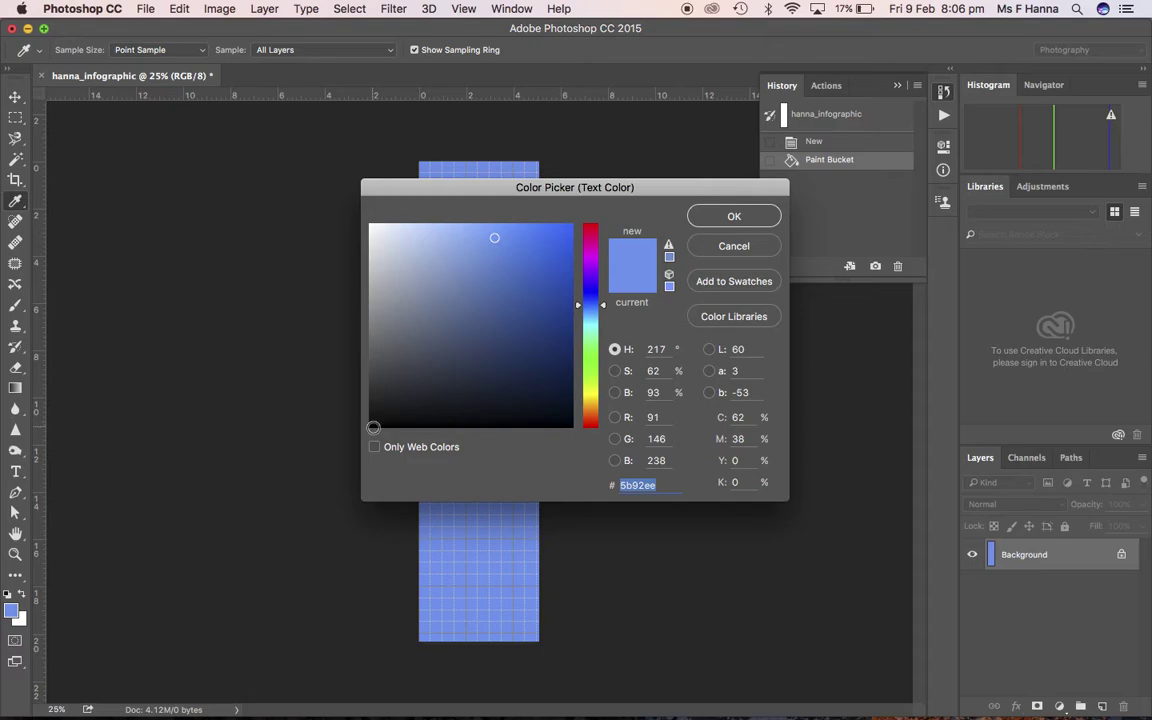
{"action": "left_click", "coordinate": [373, 427]}
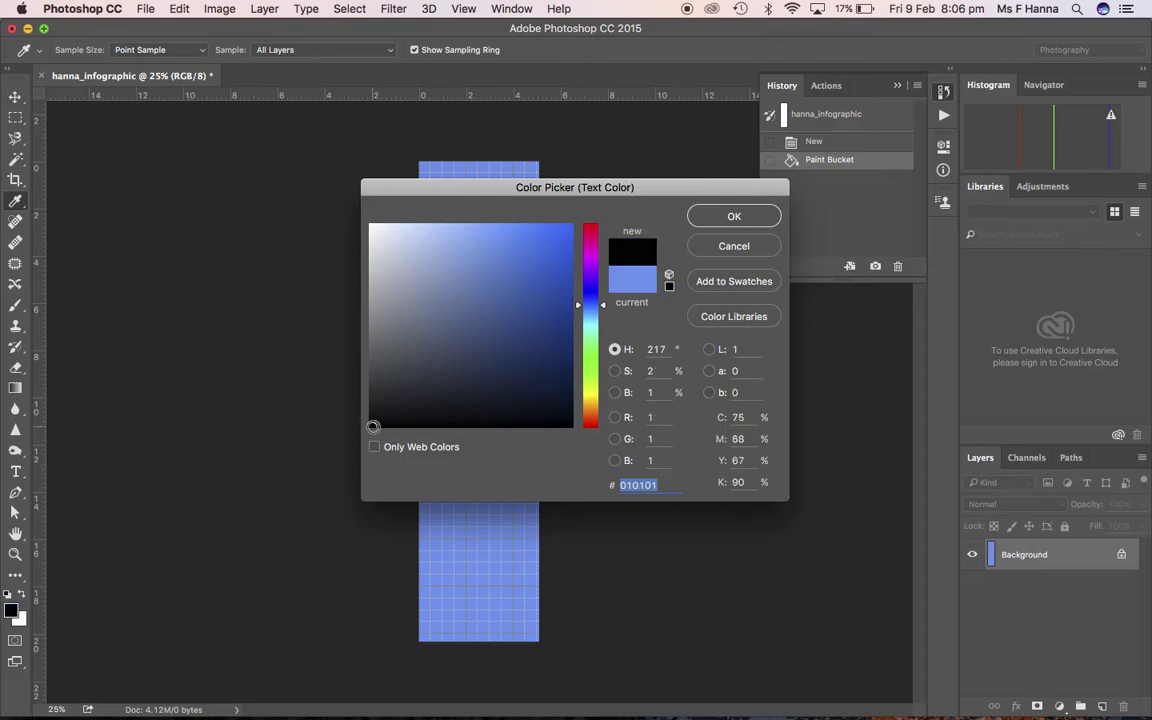
{"action": "left_click", "coordinate": [735, 217]}
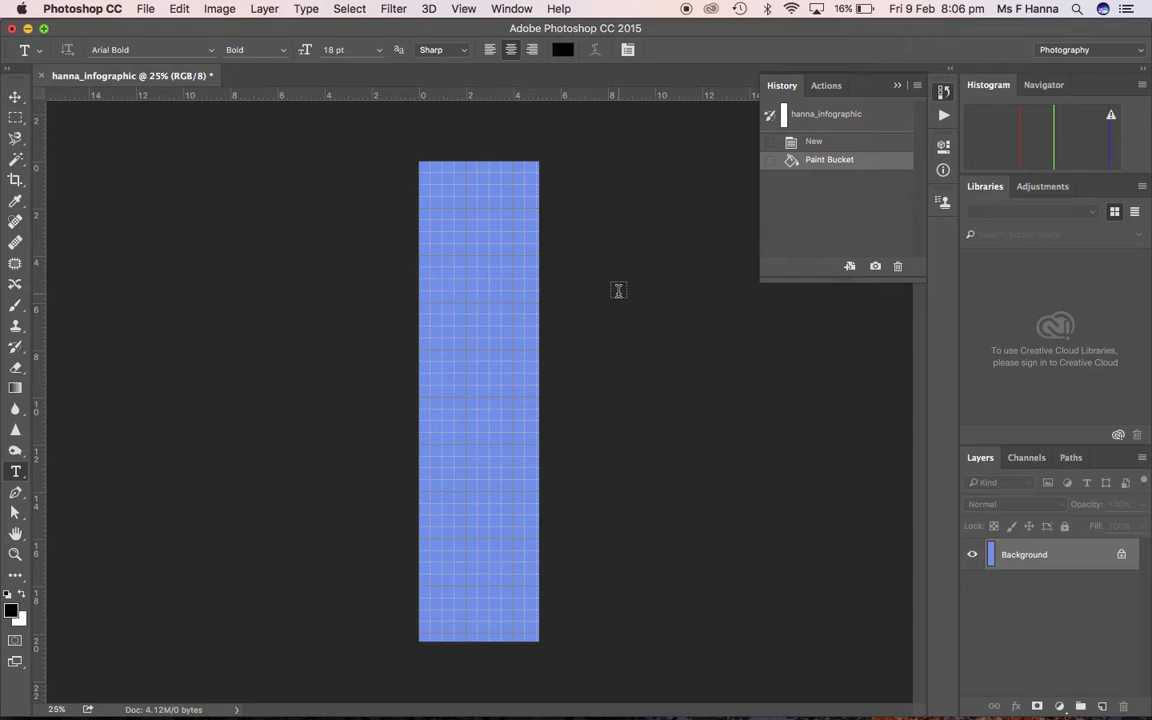
Zoom in on the infographic canvas to 66.67%.
{"action": "key", "text": "super+equal"}
{"action": "key", "text": "super+equal"}
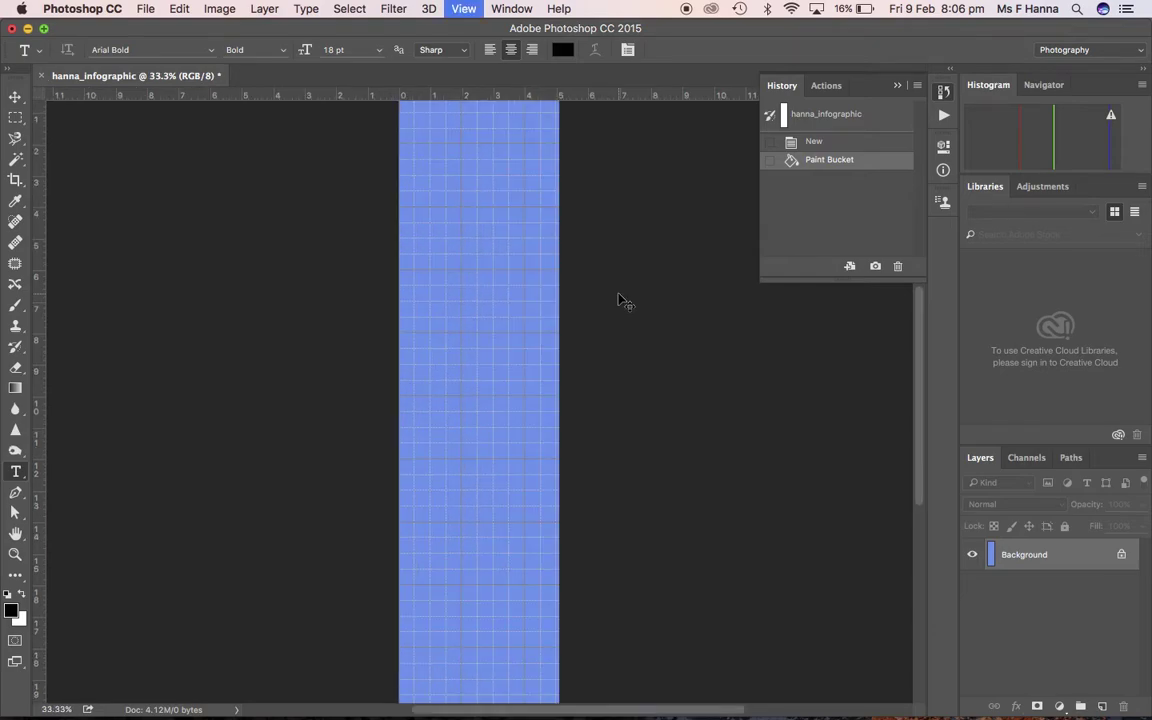
{"action": "key", "text": "super+equal"}
{"action": "key", "text": "super+equal"}
{"action": "key", "text": "super+equal"}
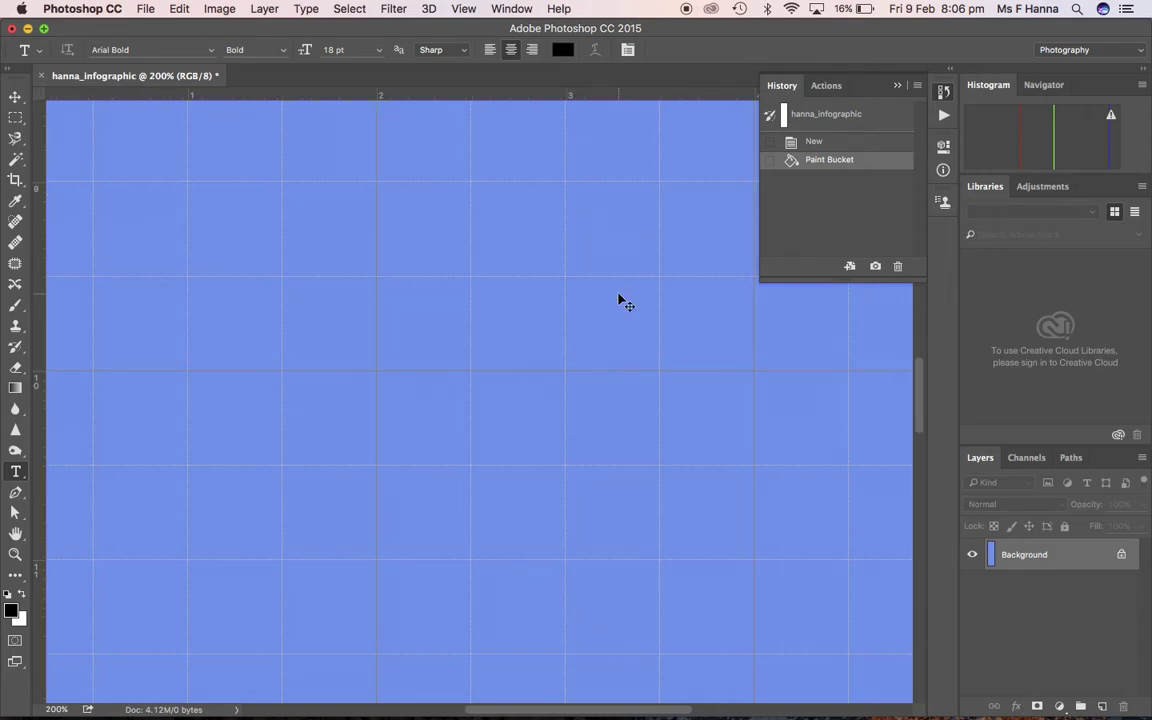
{"action": "key", "text": "super+minus"}
{"action": "key", "text": "super+minus"}
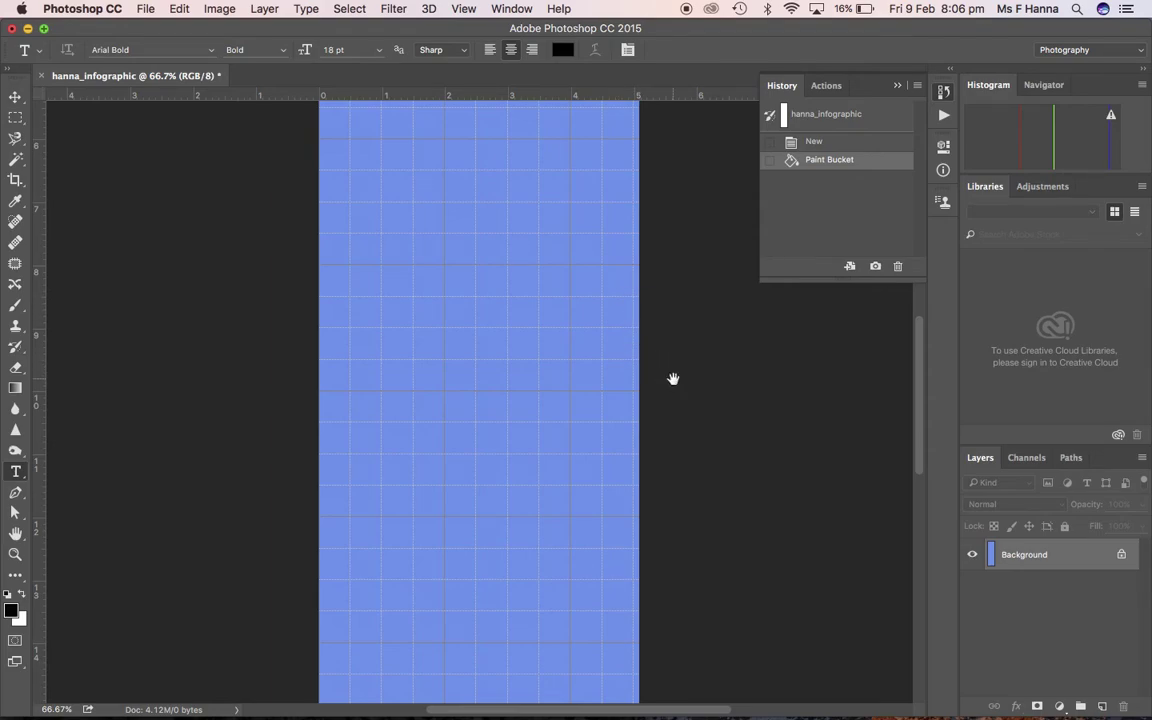
Add the title "Steps of Cleaning UP" near the top of the canvas, split into two lines after "of".
{"action": "left_click_drag", "start_coordinate": [476, 202], "coordinate": [512, 610]}
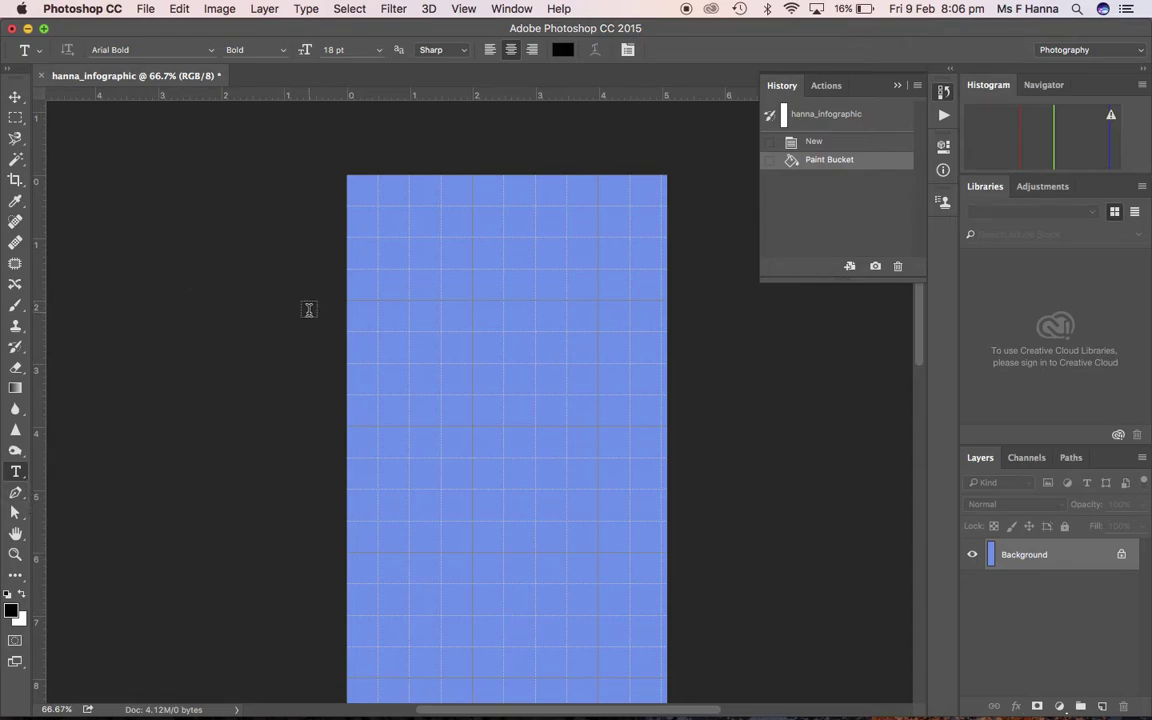
{"action": "left_click", "coordinate": [386, 281]}
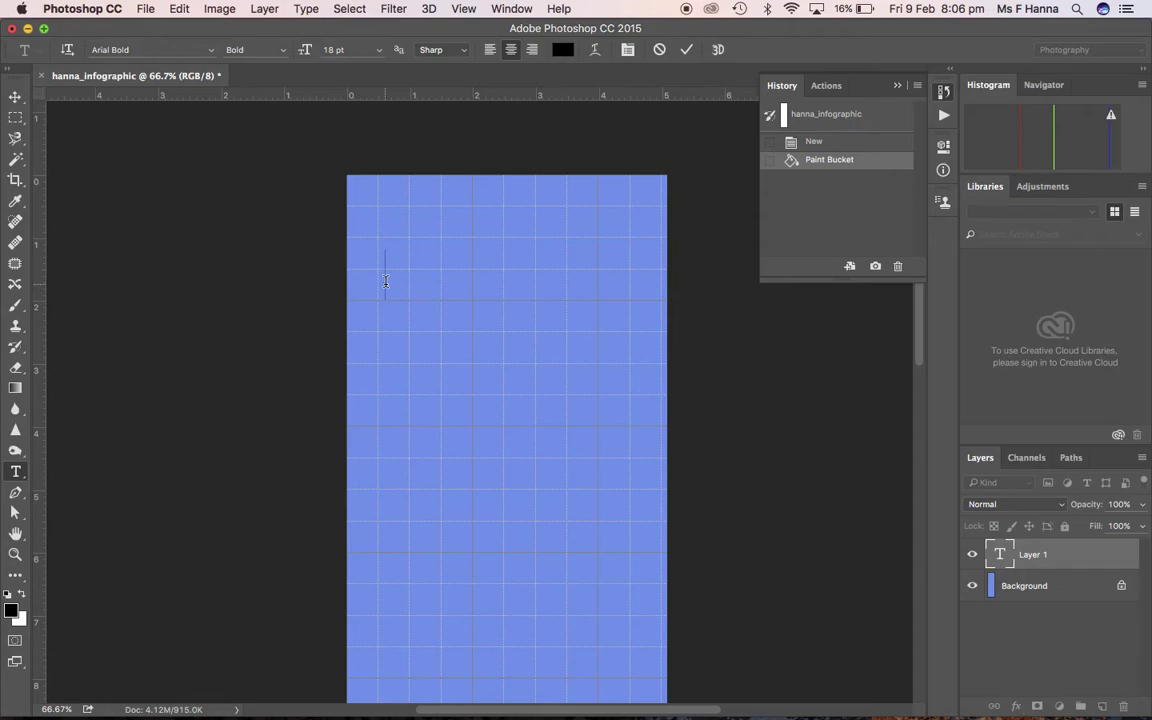
{"action": "type", "text": "Ste"}
{"action": "type", "text": "ps of "}
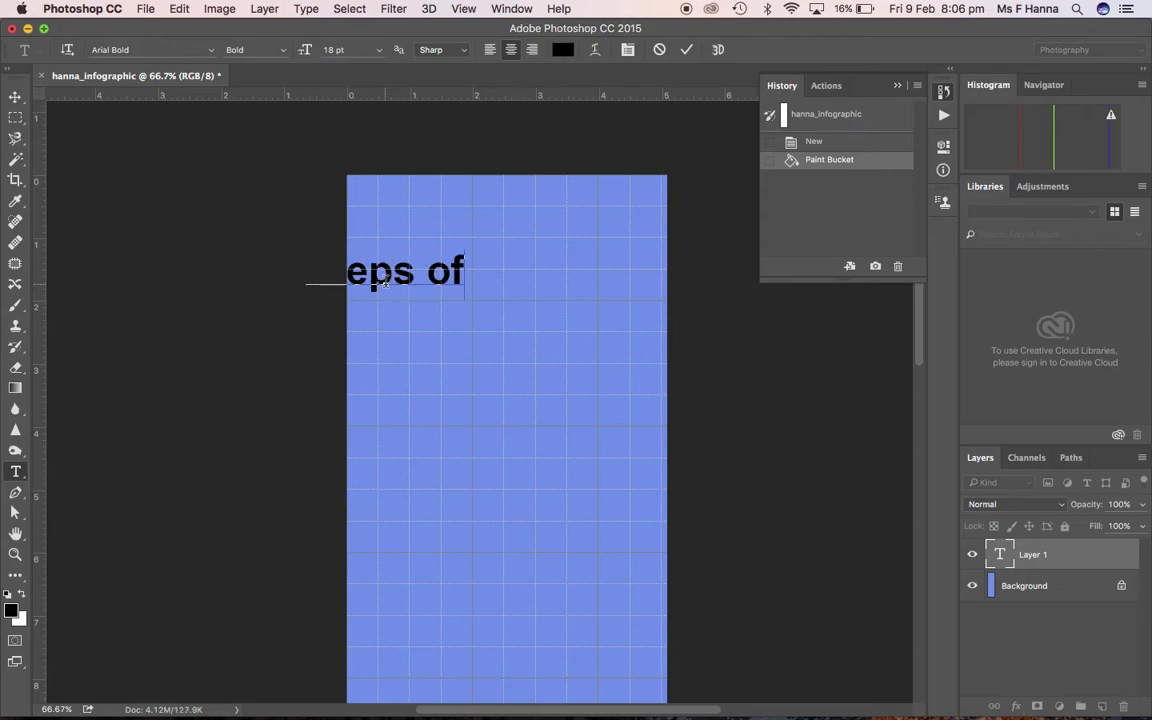
{"action": "type", "text": "Clean"}
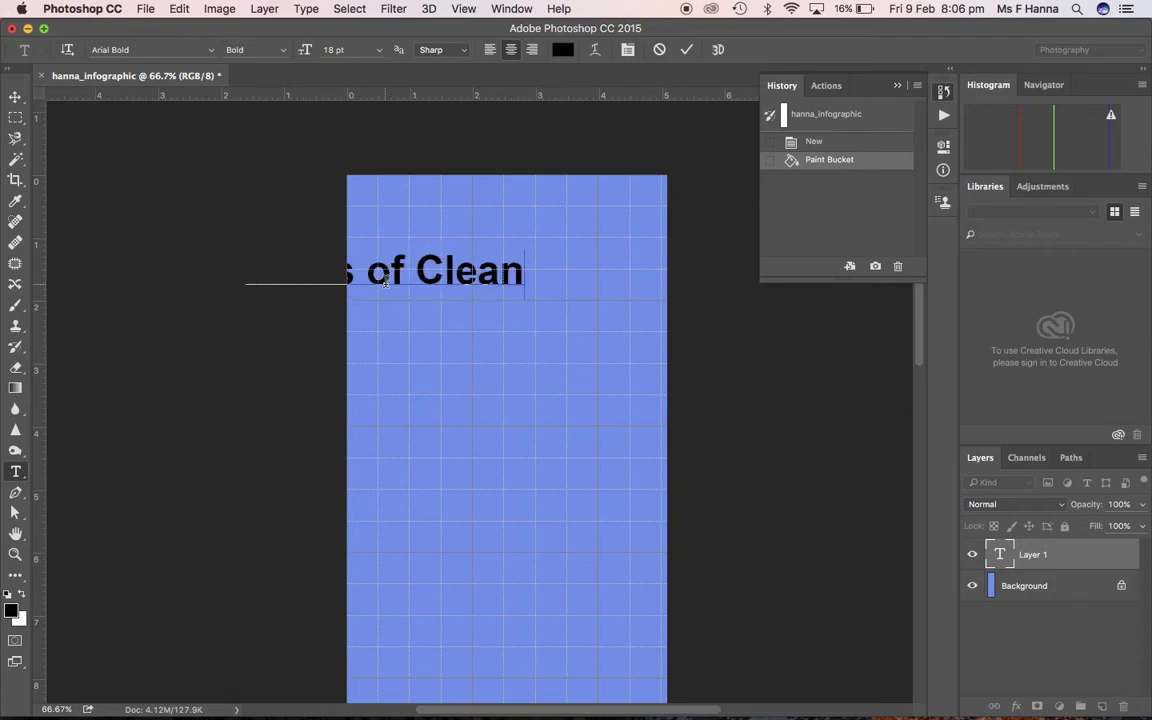
{"action": "type", "text": "ing UP"}
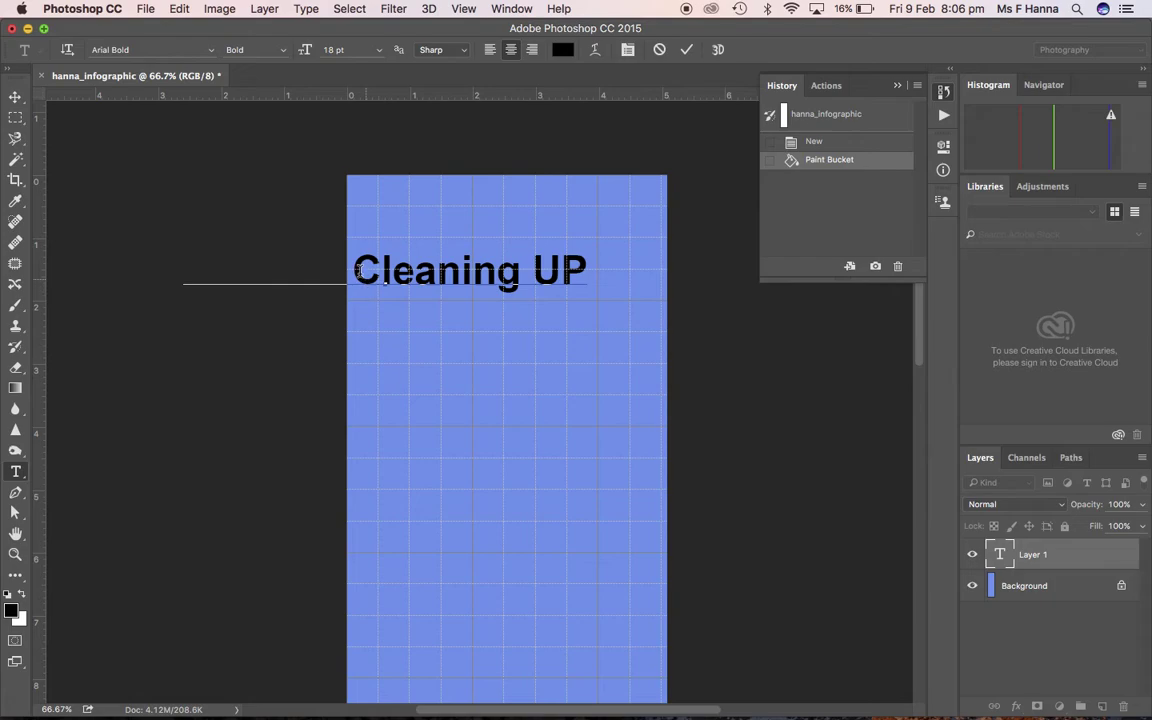
{"action": "left_click", "coordinate": [357, 270]}
{"action": "key", "text": "Return"}
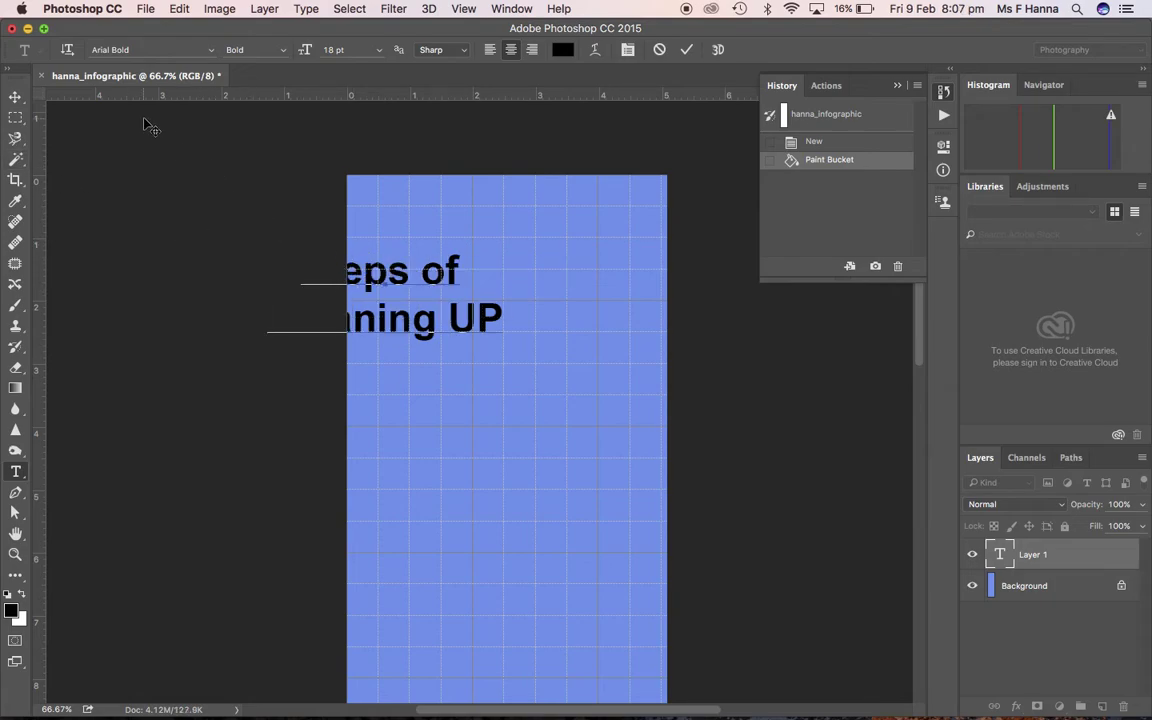
Move the title fully onto the canvas, roughly centred near its upper edge.
{"action": "left_click", "coordinate": [17, 101]}
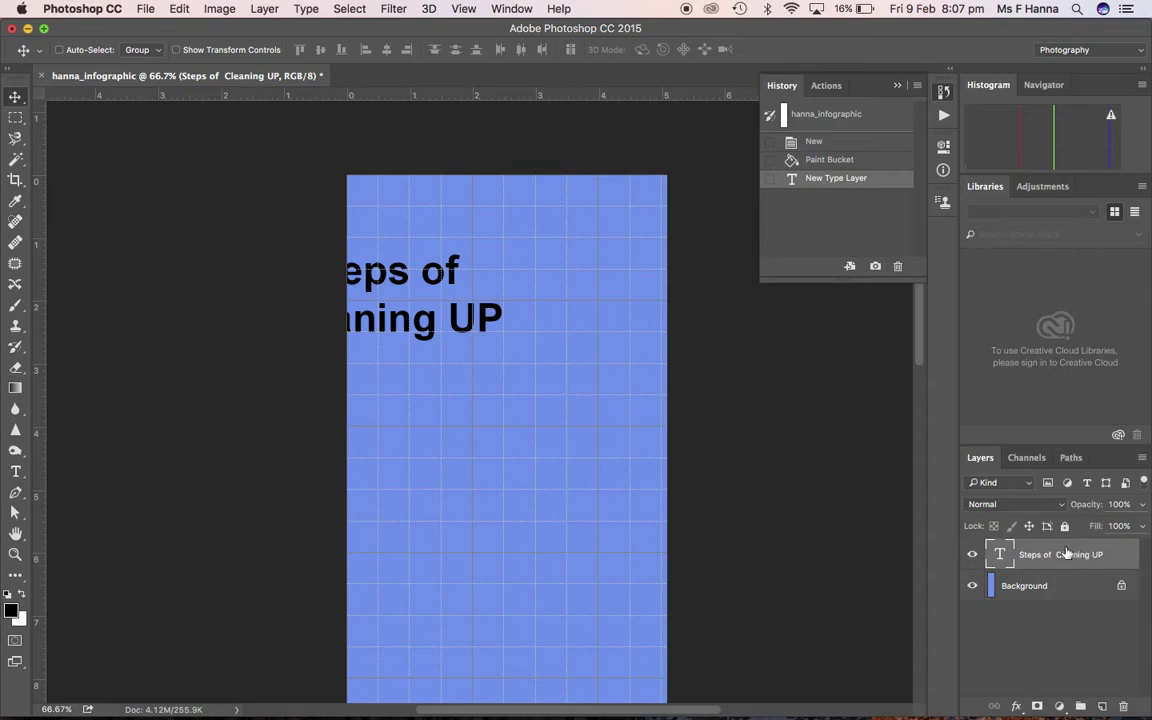
{"action": "left_click_drag", "start_coordinate": [418, 328], "coordinate": [530, 330]}
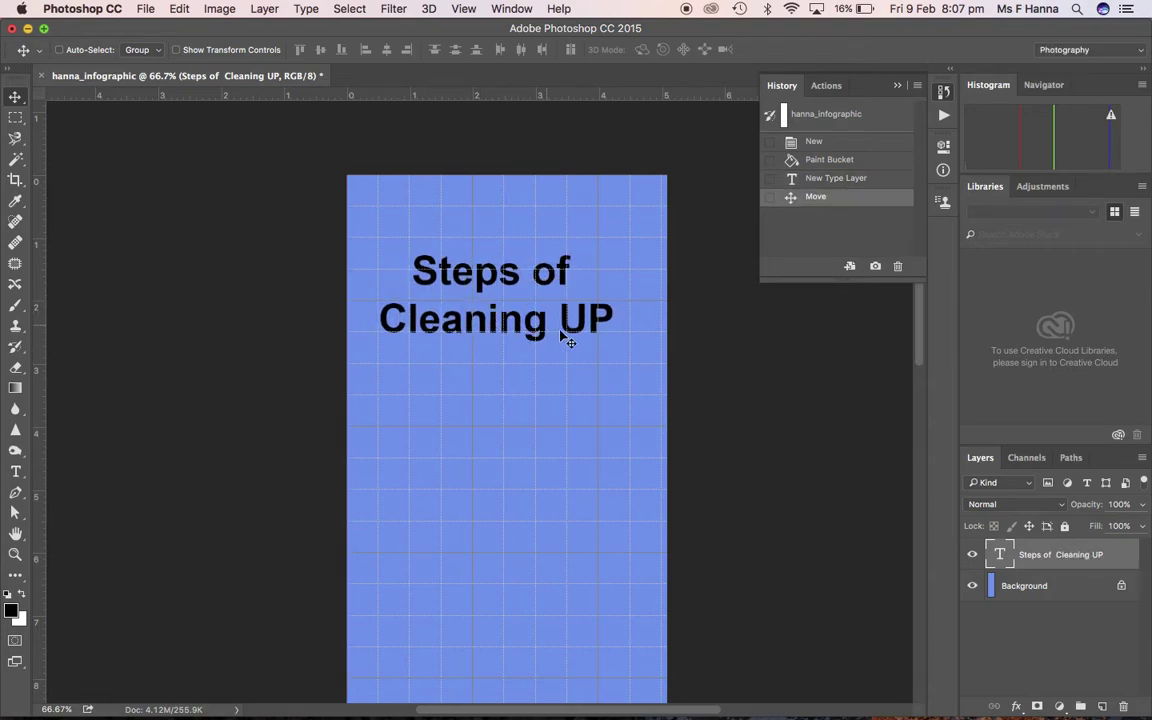
{"action": "left_click_drag", "start_coordinate": [476, 284], "coordinate": [468, 246]}
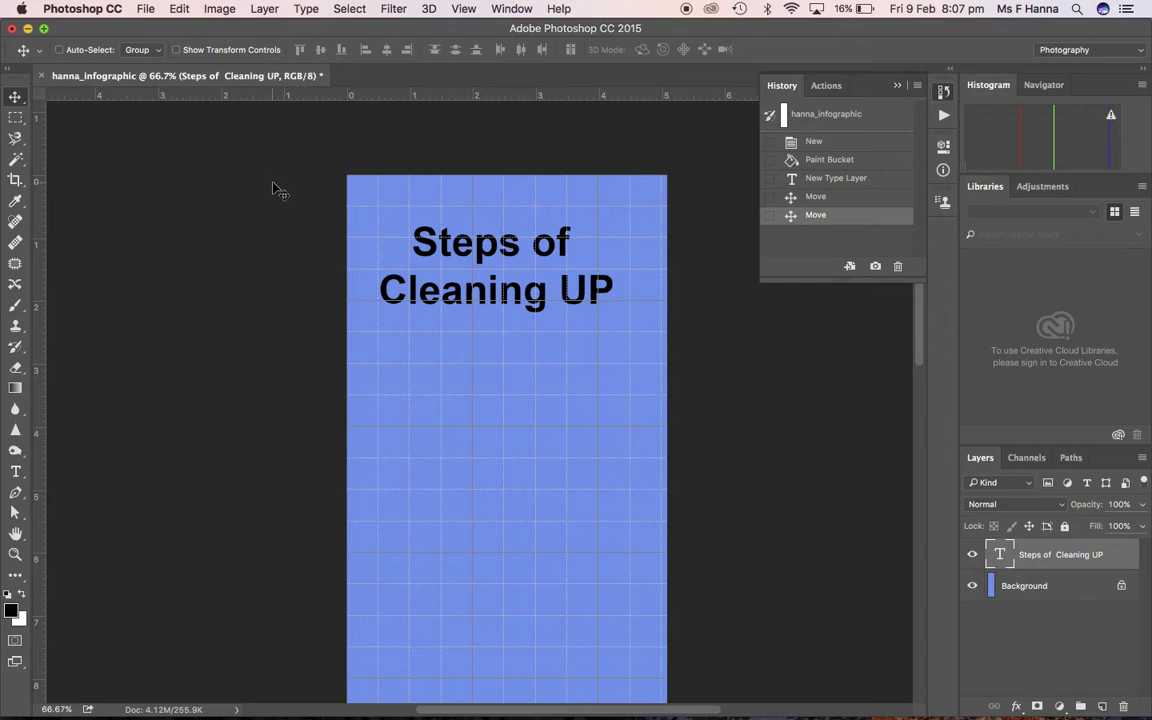
Open the image empty_plate.jpeg from the Desktop.
{"action": "left_click", "coordinate": [146, 9]}
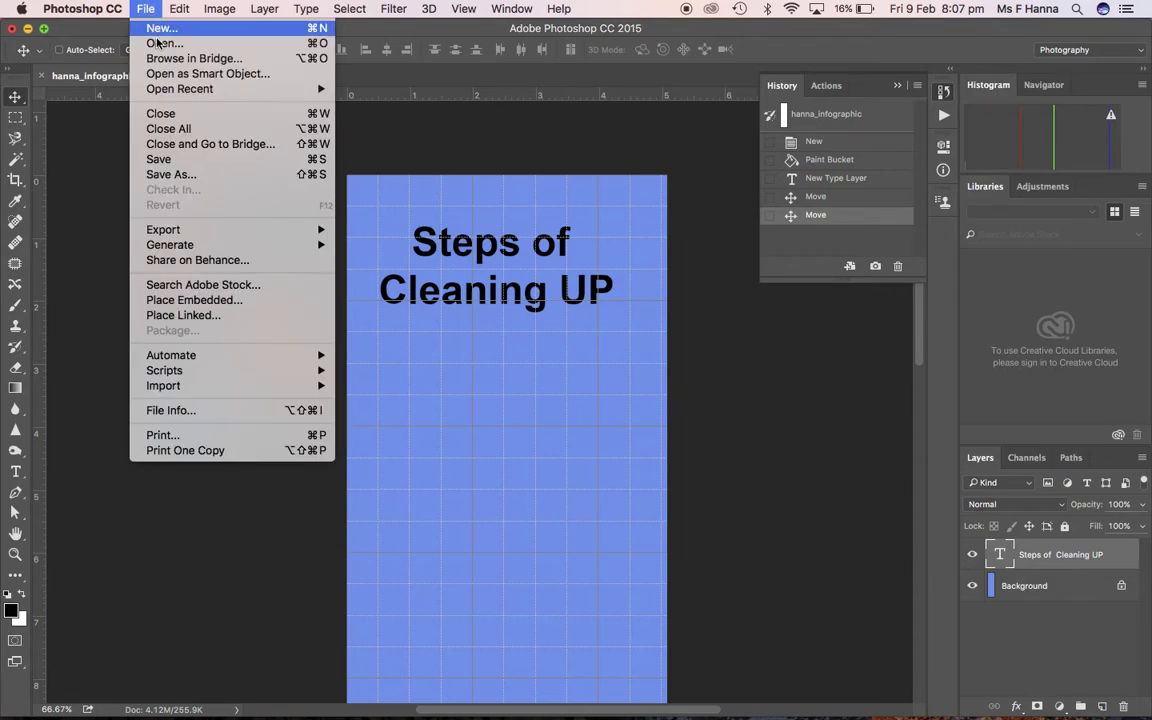
{"action": "left_click", "coordinate": [160, 44]}
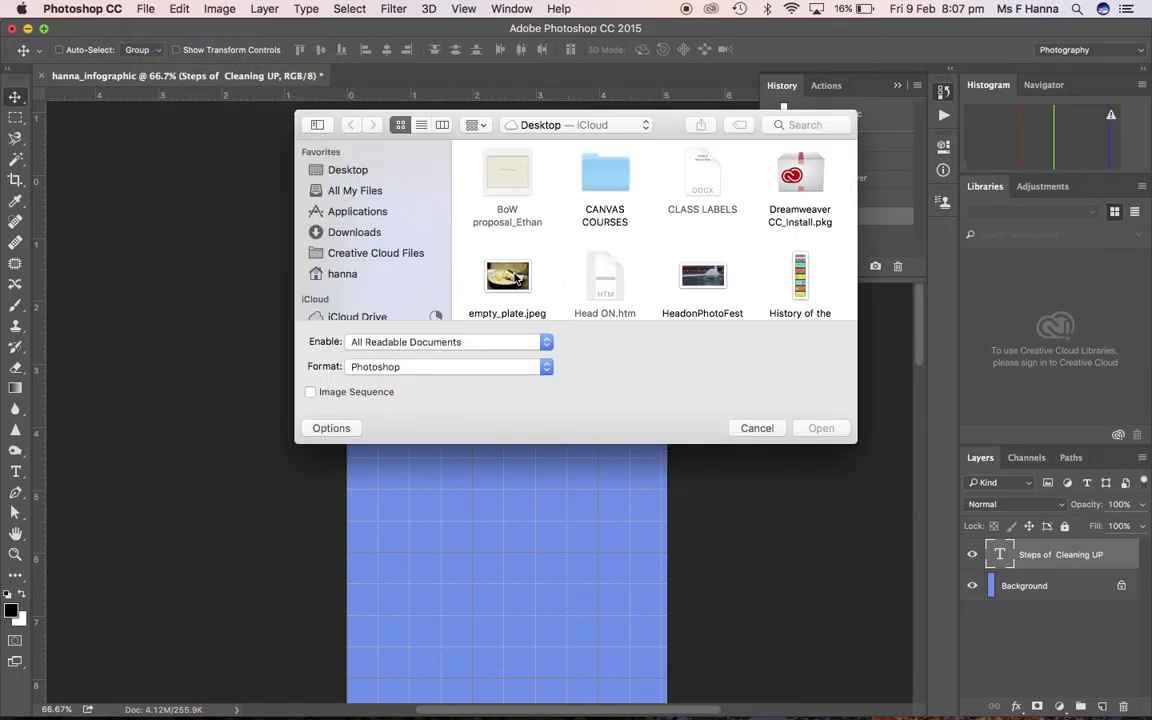
{"action": "left_click", "coordinate": [516, 279]}
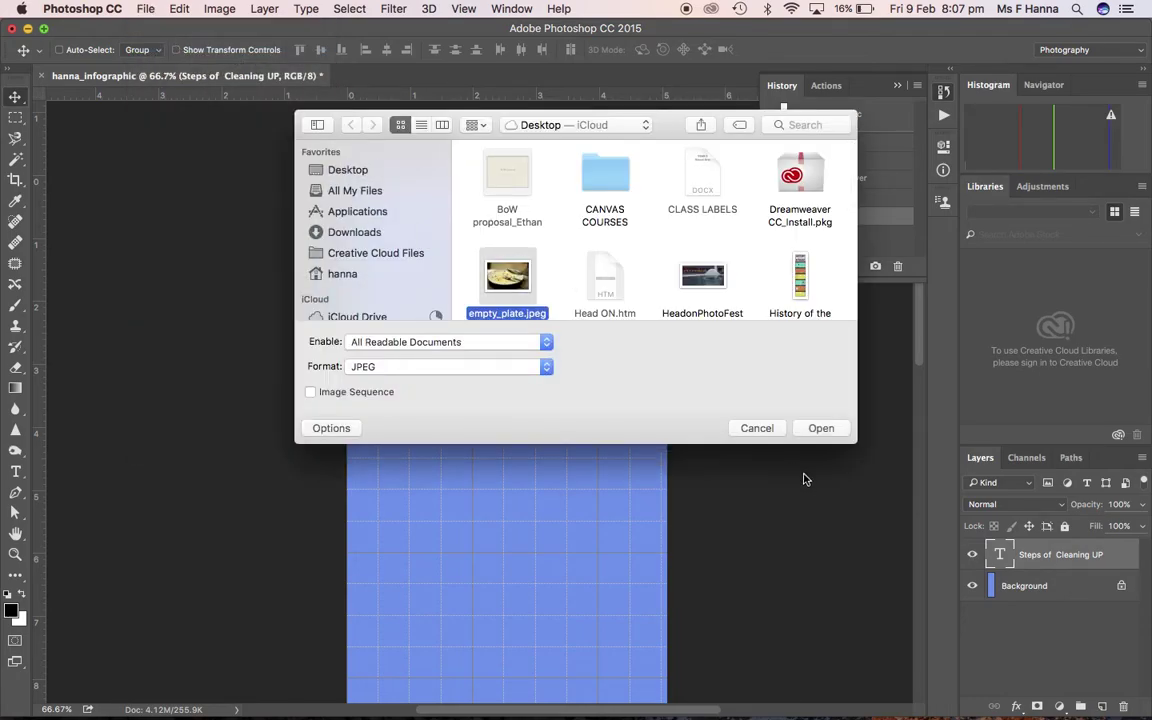
{"action": "left_click", "coordinate": [819, 429]}
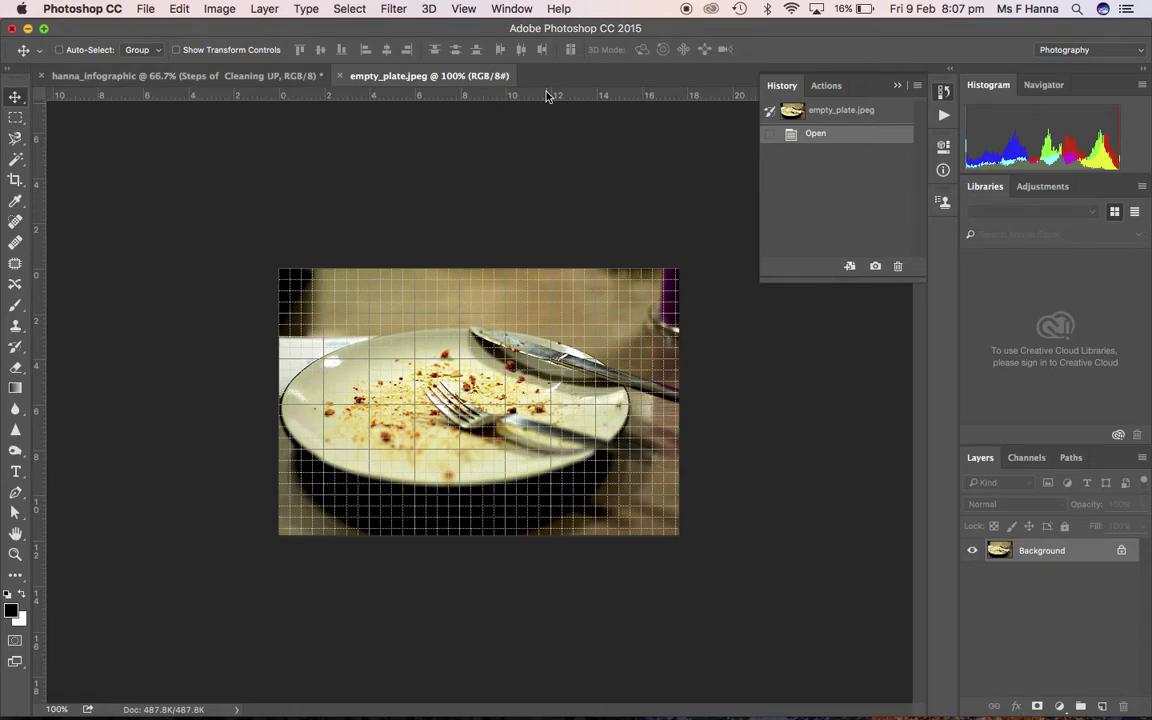
Arrange both documents 2-up Horizontal and copy the plate photo into the infographic with the Move tool.
{"action": "left_click", "coordinate": [512, 9]}
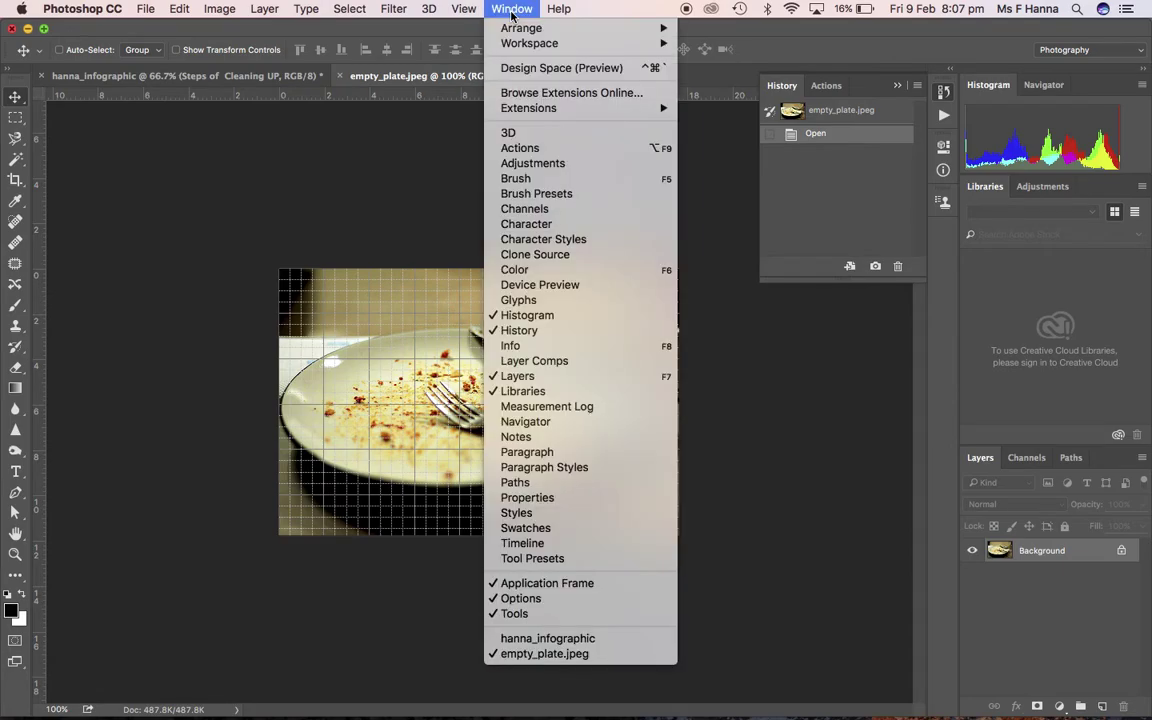
{"action": "mouse_move", "coordinate": [519, 30]}
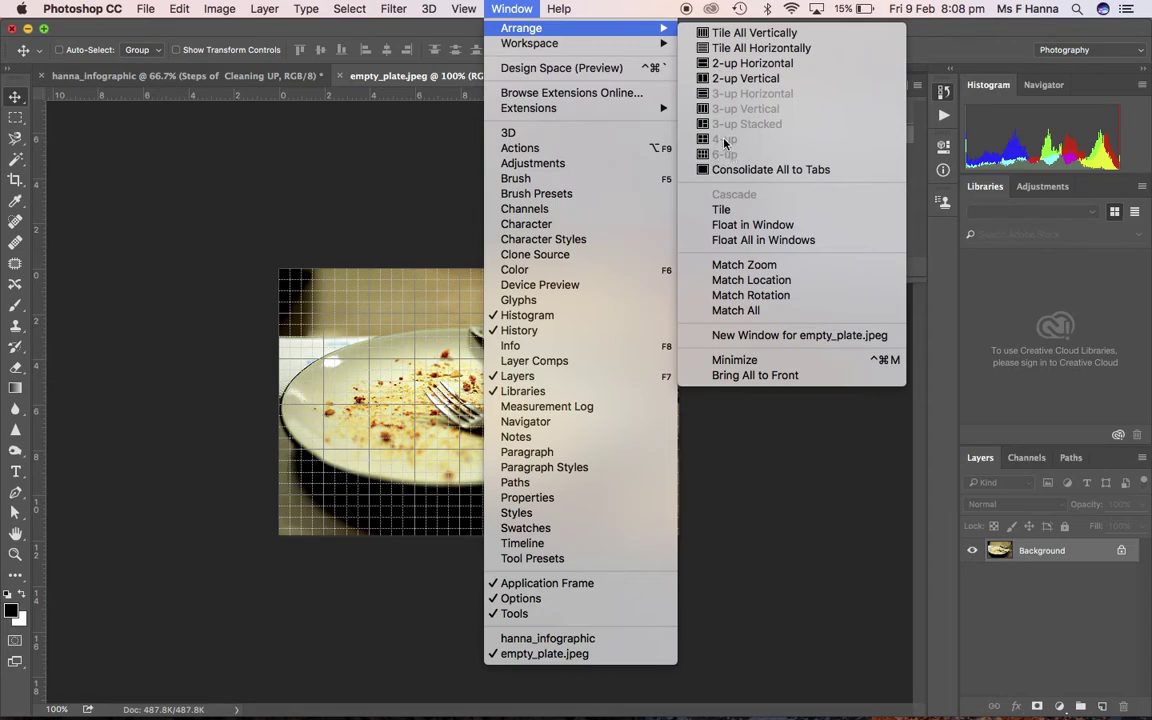
{"action": "left_click", "coordinate": [752, 63]}
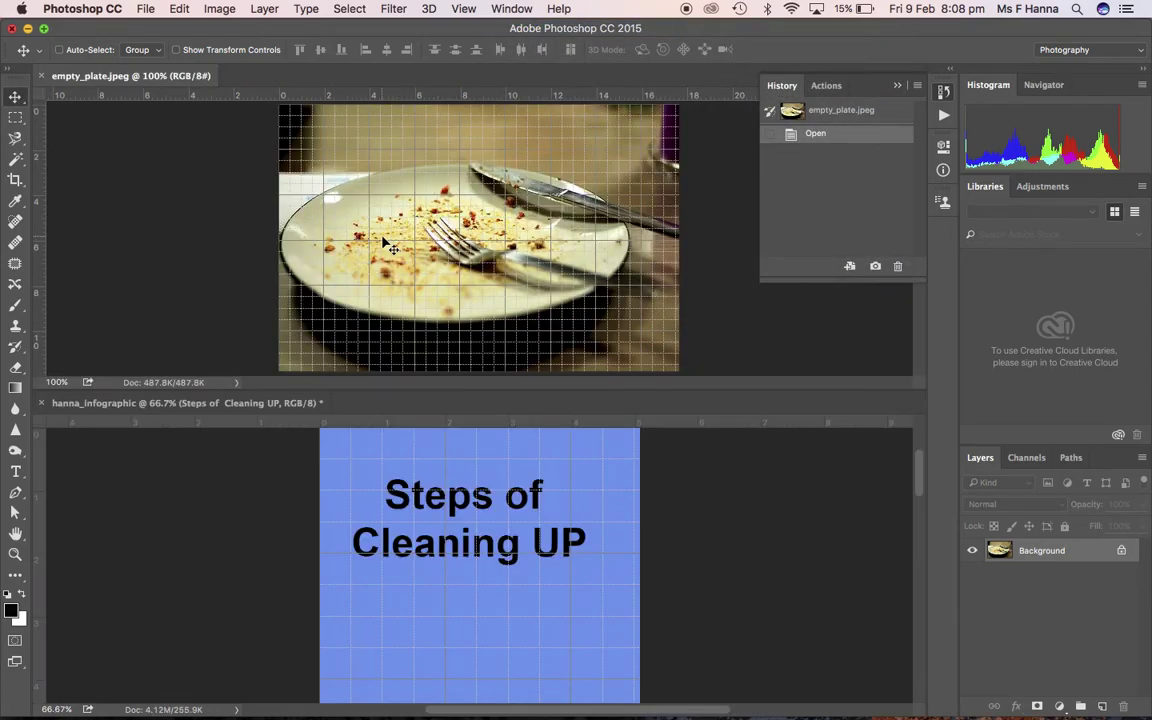
{"action": "left_click_drag", "start_coordinate": [414, 246], "coordinate": [432, 562]}
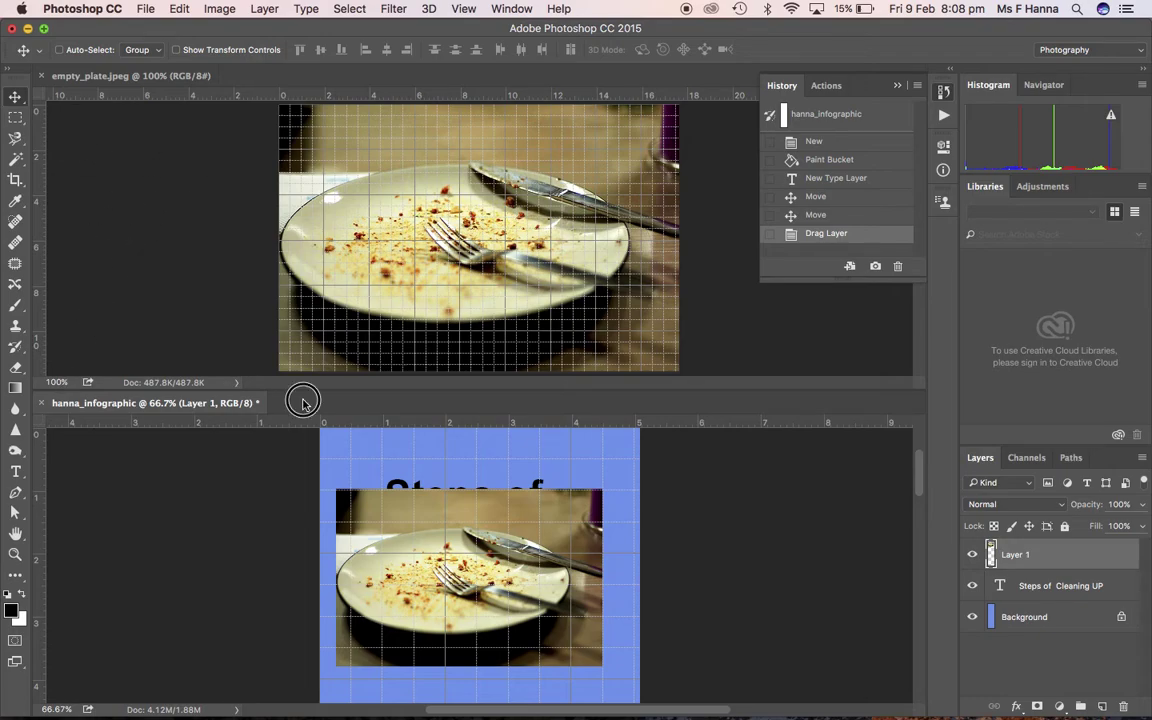
Float the infographic in its own window and enlarge it to the full working height.
{"action": "left_click_drag", "start_coordinate": [301, 401], "coordinate": [316, 241]}
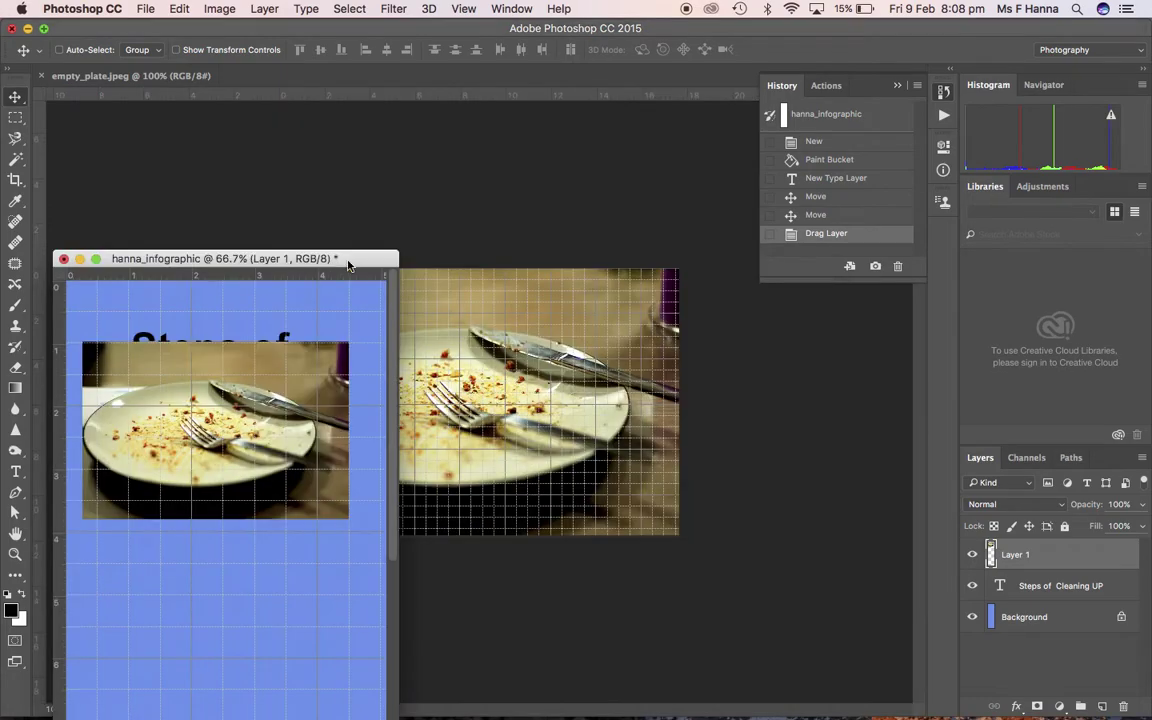
{"action": "left_click_drag", "start_coordinate": [175, 264], "coordinate": [345, 141]}
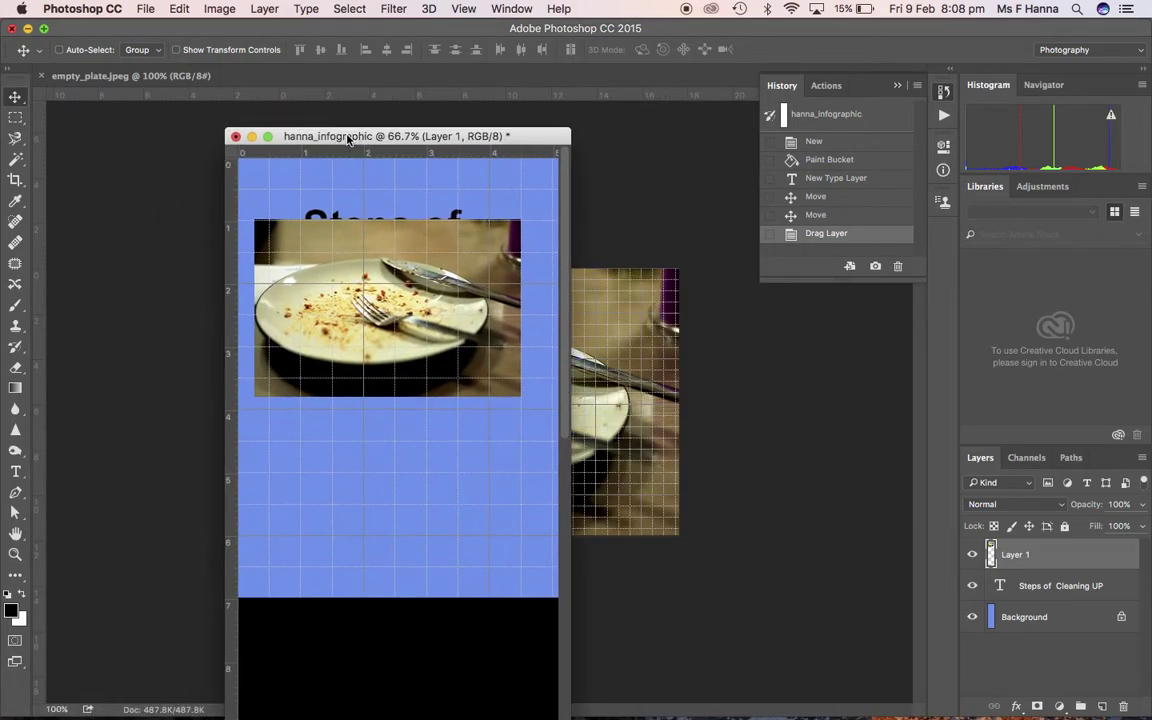
{"action": "left_click", "coordinate": [268, 137]}
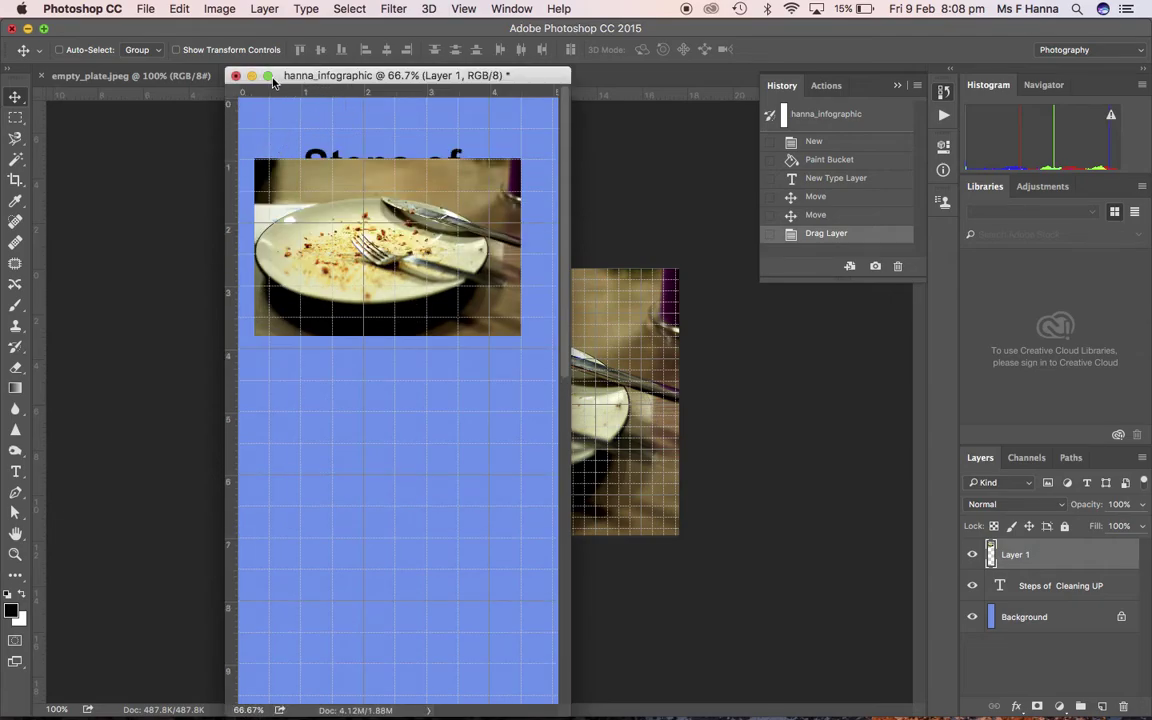
Move the plate photo directly below the title and look over the empty canvas beneath it.
{"action": "left_click_drag", "start_coordinate": [330, 190], "coordinate": [376, 308]}
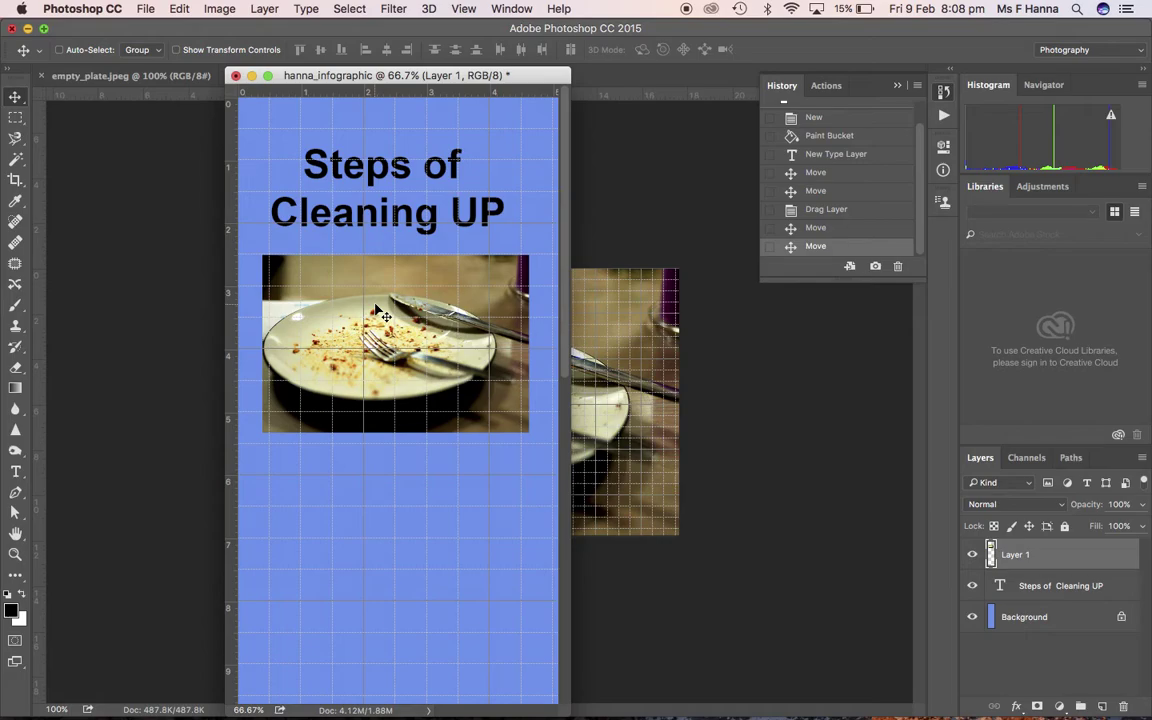
{"action": "scroll", "coordinate": [380, 312], "scroll_direction": "down", "scroll_amount": 10}
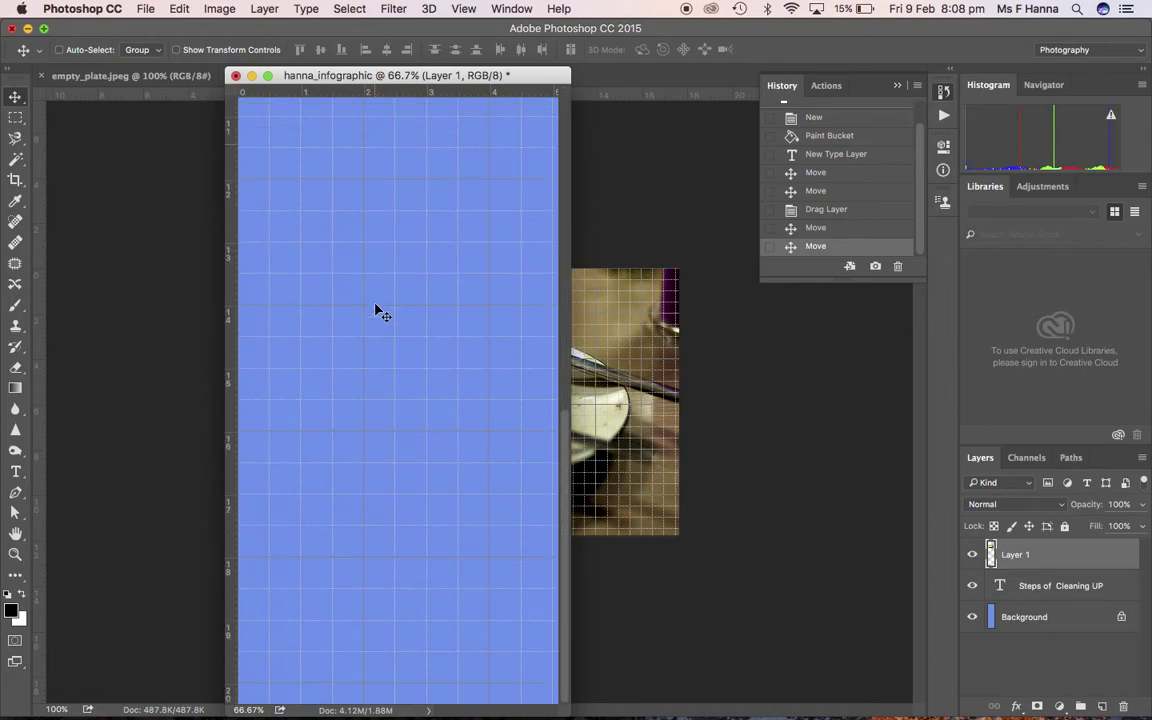
{"action": "scroll", "coordinate": [380, 312], "scroll_direction": "up", "scroll_amount": 5}
{"action": "scroll", "coordinate": [380, 312], "scroll_direction": "down", "scroll_amount": 8}
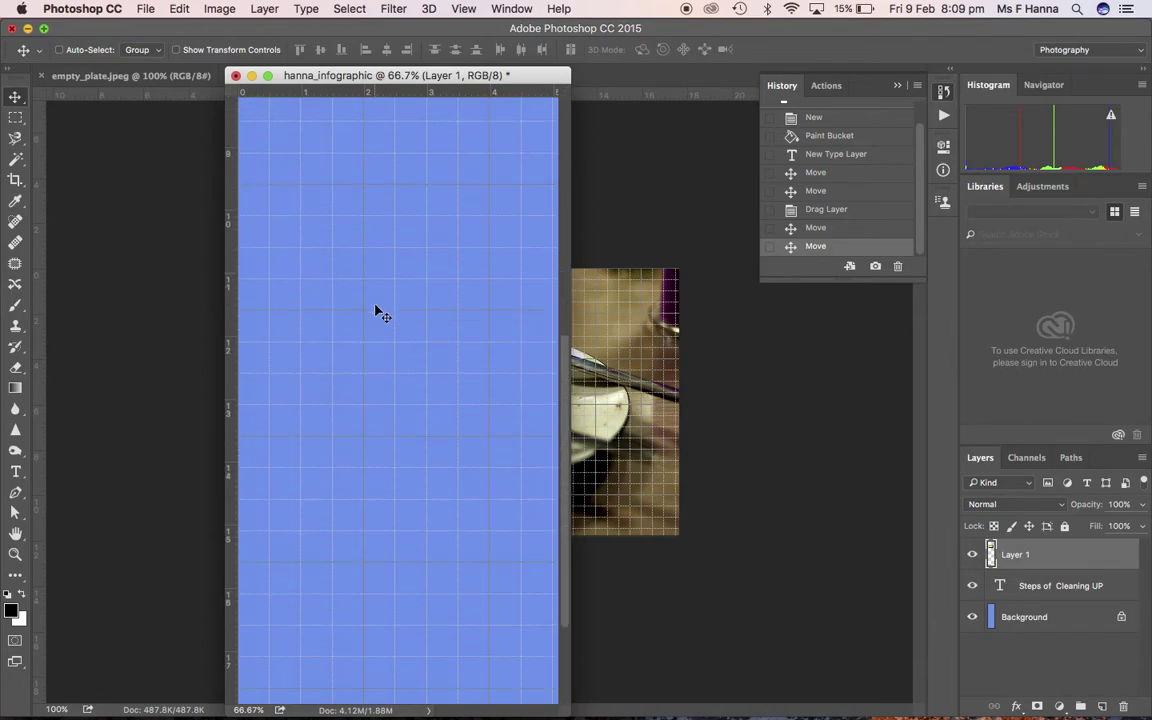
{"action": "scroll", "coordinate": [380, 312], "scroll_direction": "up", "scroll_amount": 8}
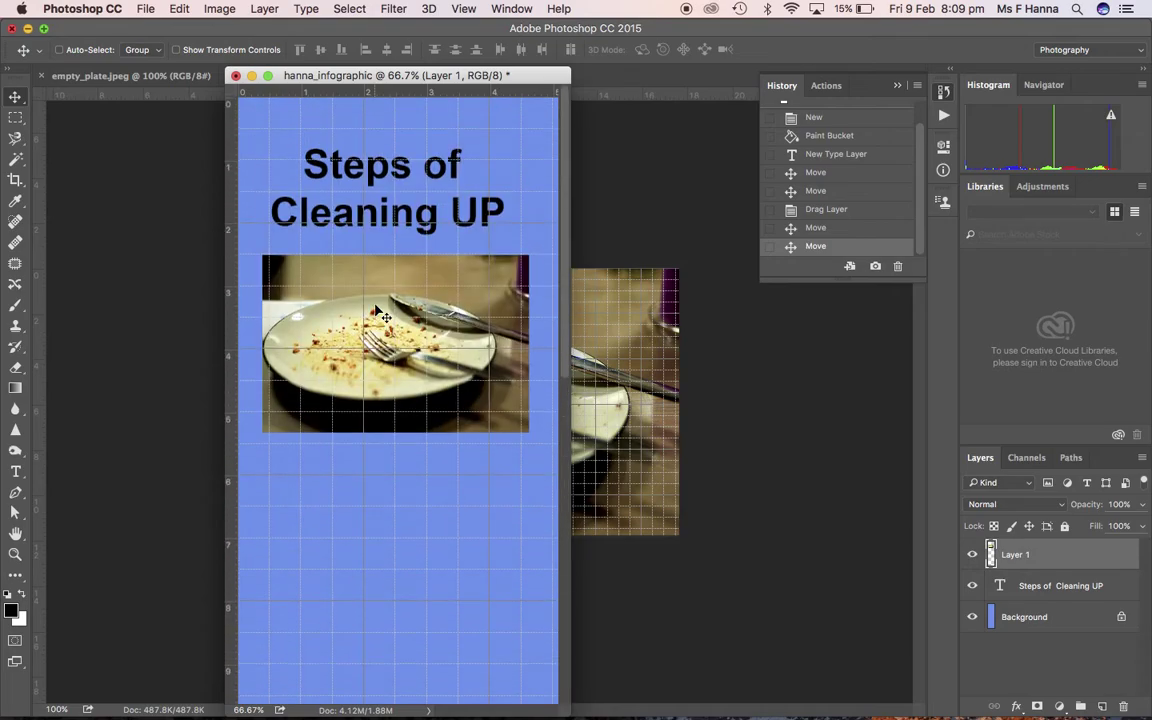
Add the number "1" in 48 pt text over the plate photo and position it at the middle of the plate.
{"action": "left_click", "coordinate": [16, 473]}
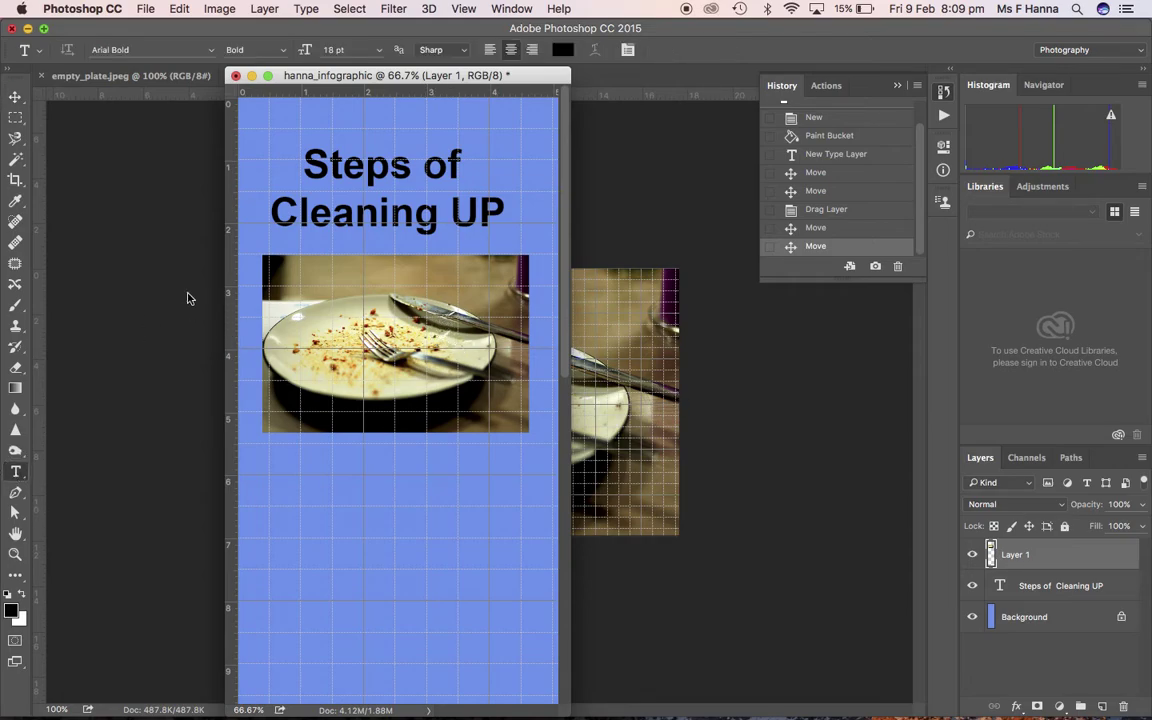
{"action": "left_click", "coordinate": [383, 328]}
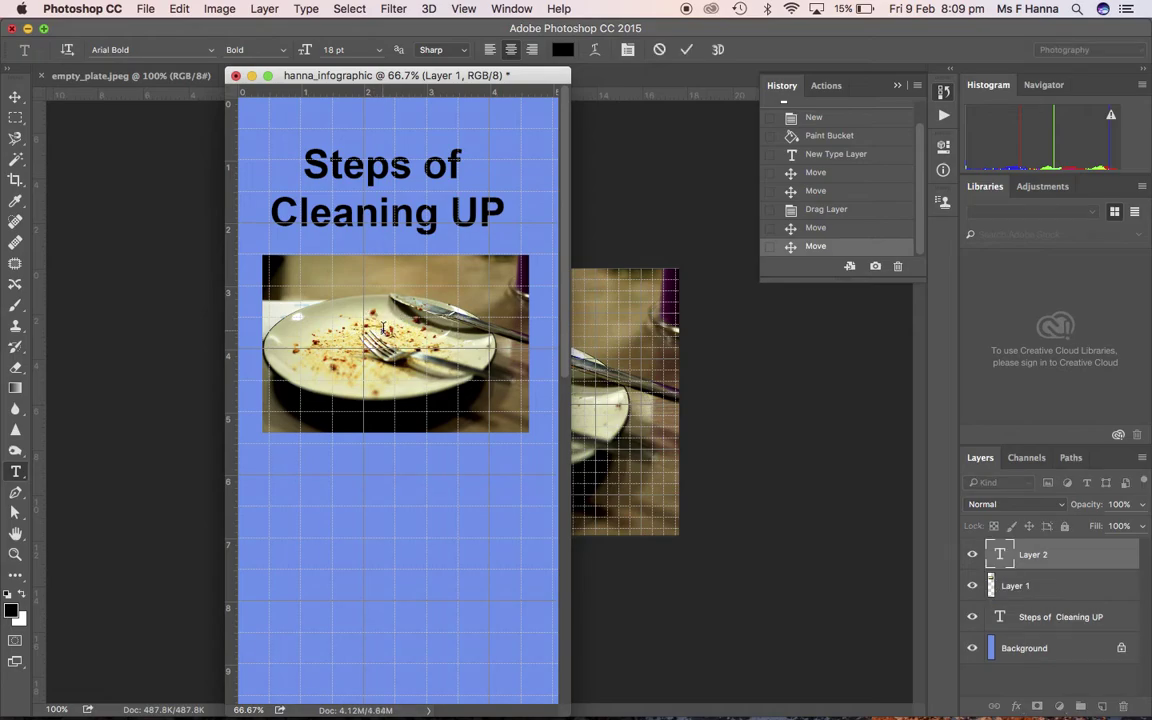
{"action": "type", "text": "1"}
{"action": "double_click", "coordinate": [370, 315]}
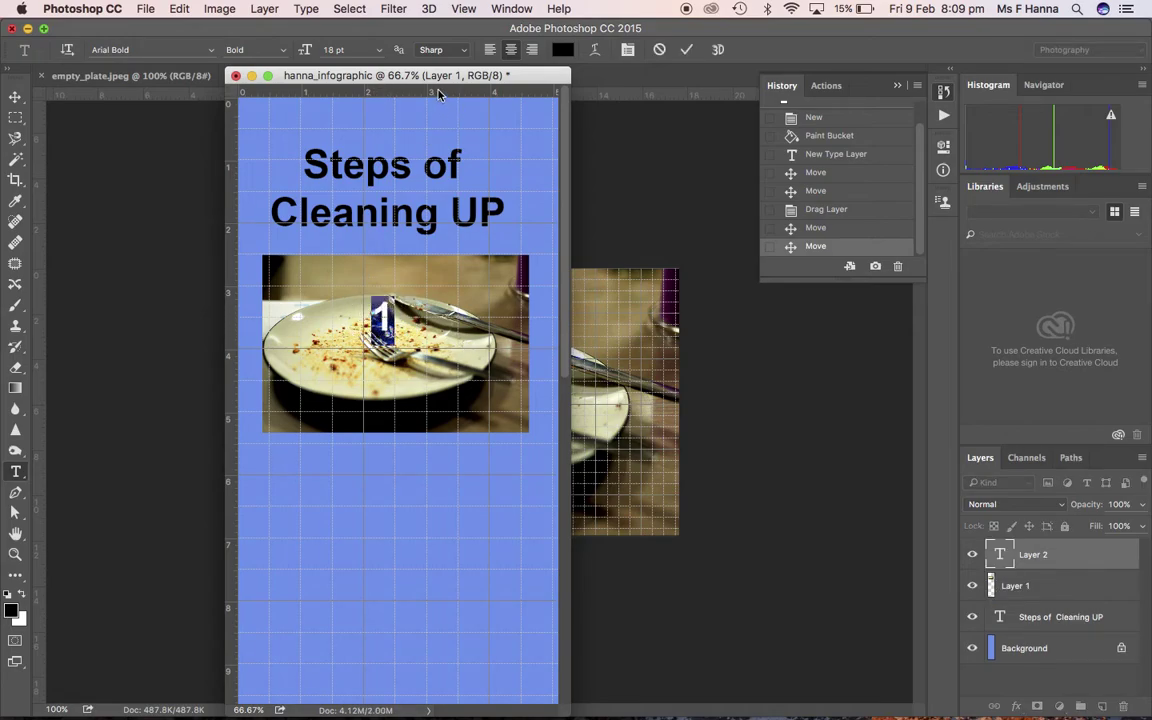
{"action": "left_click", "coordinate": [380, 50]}
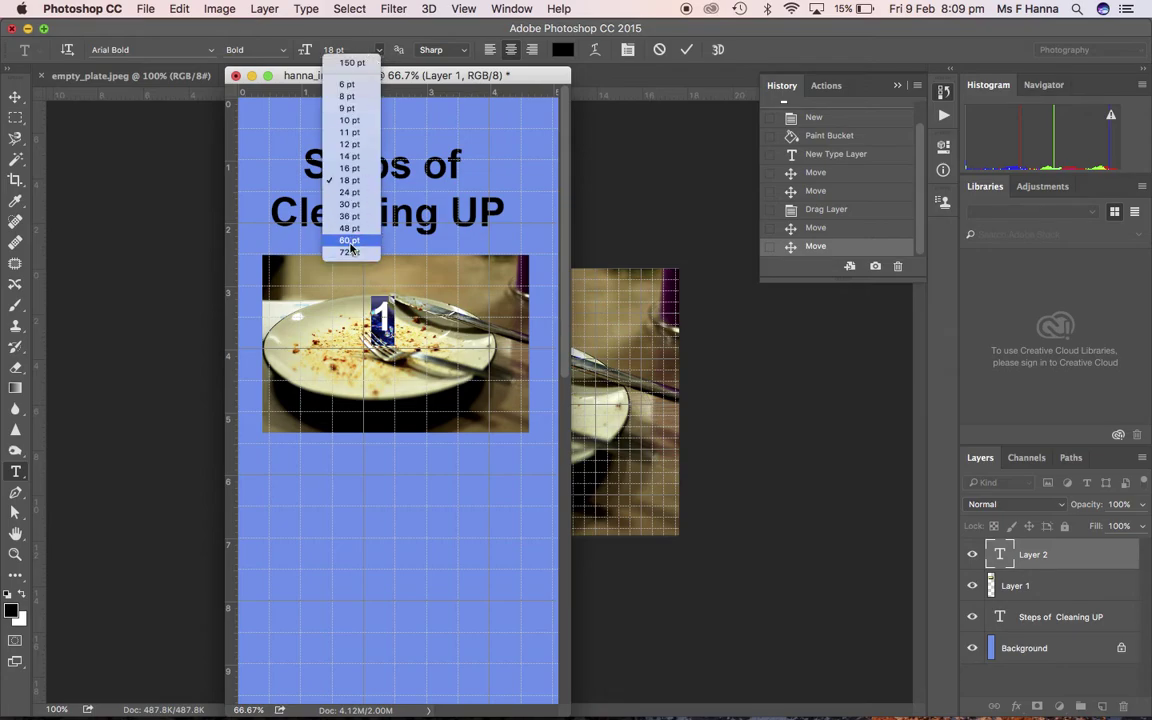
{"action": "left_click", "coordinate": [348, 228]}
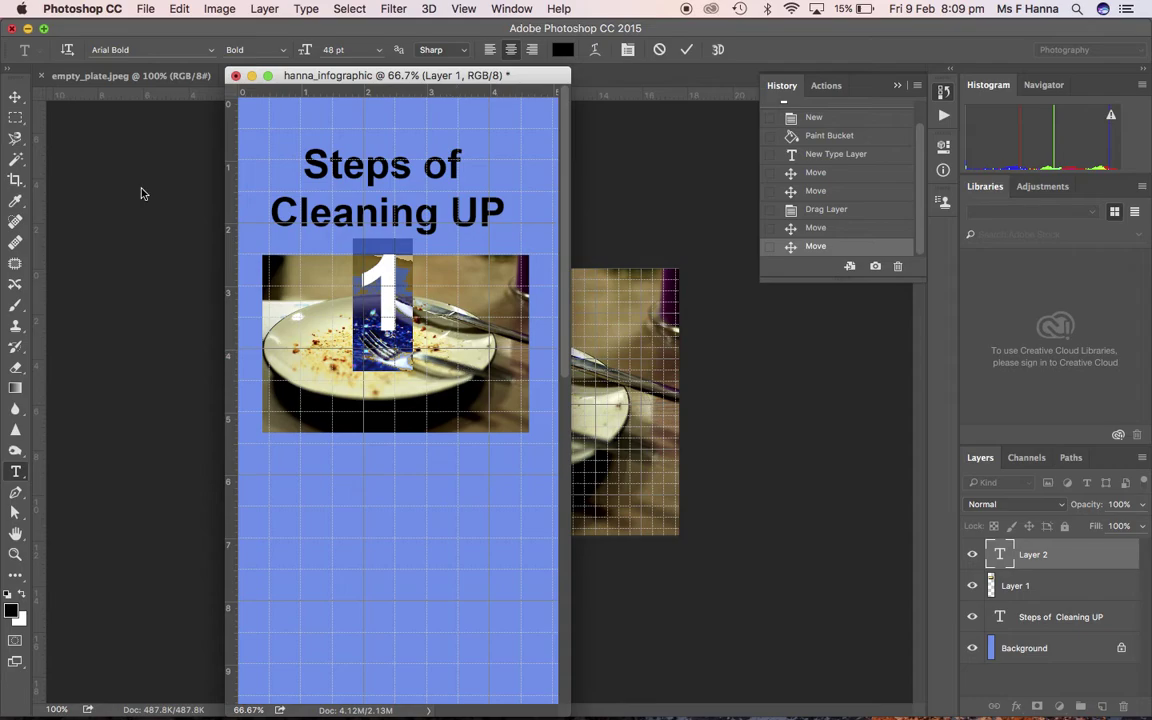
{"action": "left_click", "coordinate": [15, 96]}
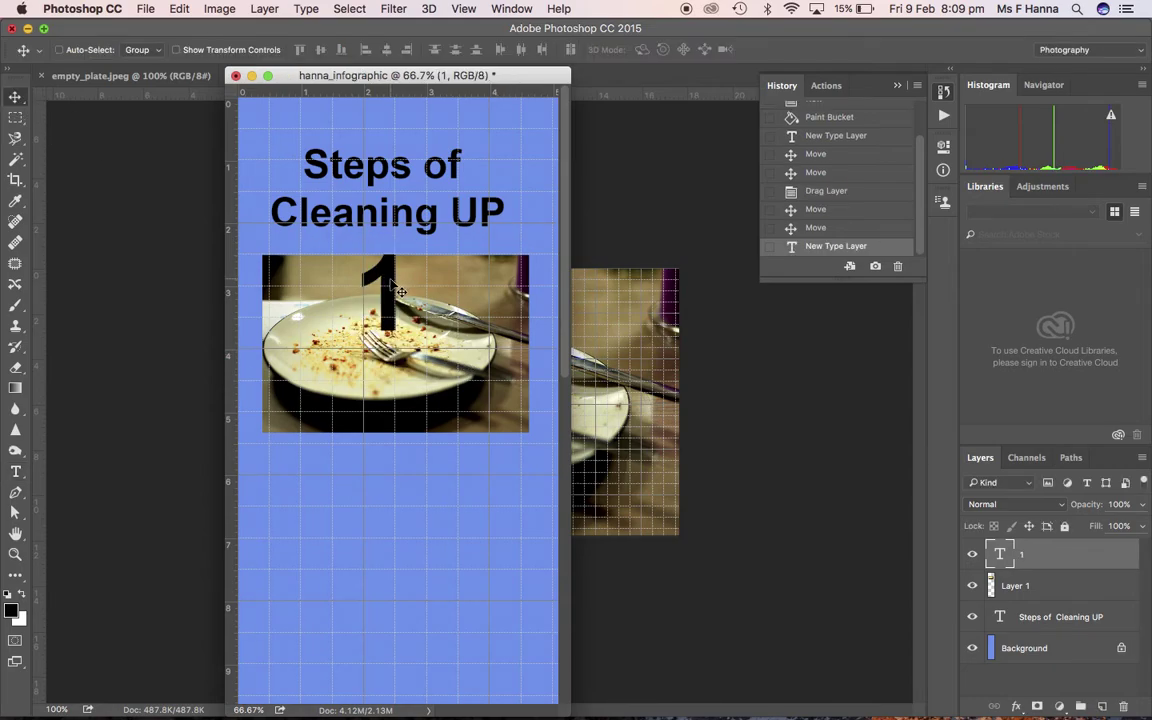
{"action": "left_click_drag", "start_coordinate": [396, 290], "coordinate": [398, 338]}
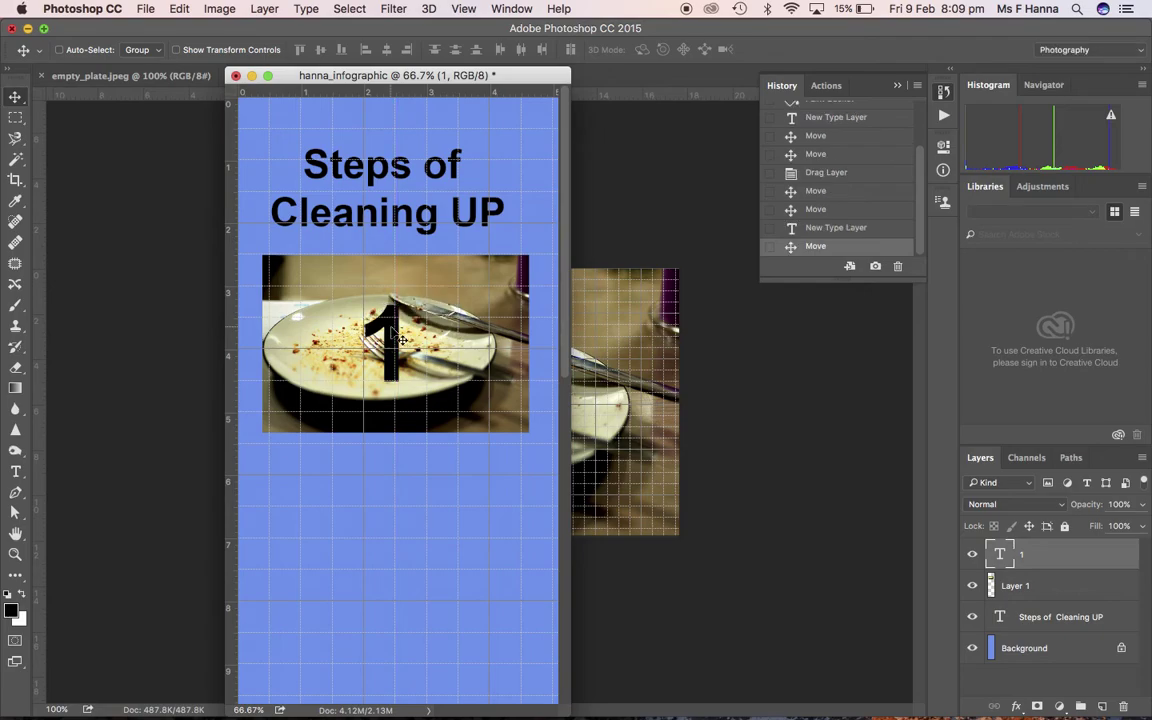
Try moving the plate photo slightly lower on its own layer, and undo that move through the history.
{"action": "left_click", "coordinate": [1067, 584]}
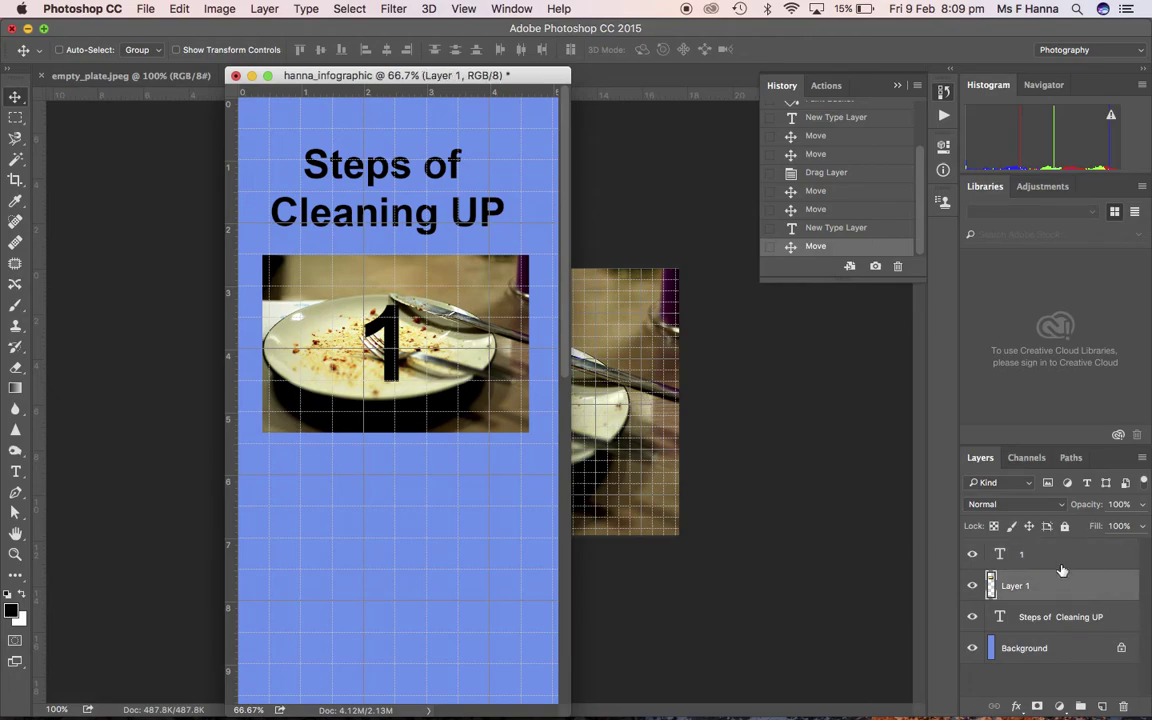
{"action": "left_click_drag", "start_coordinate": [433, 348], "coordinate": [437, 380]}
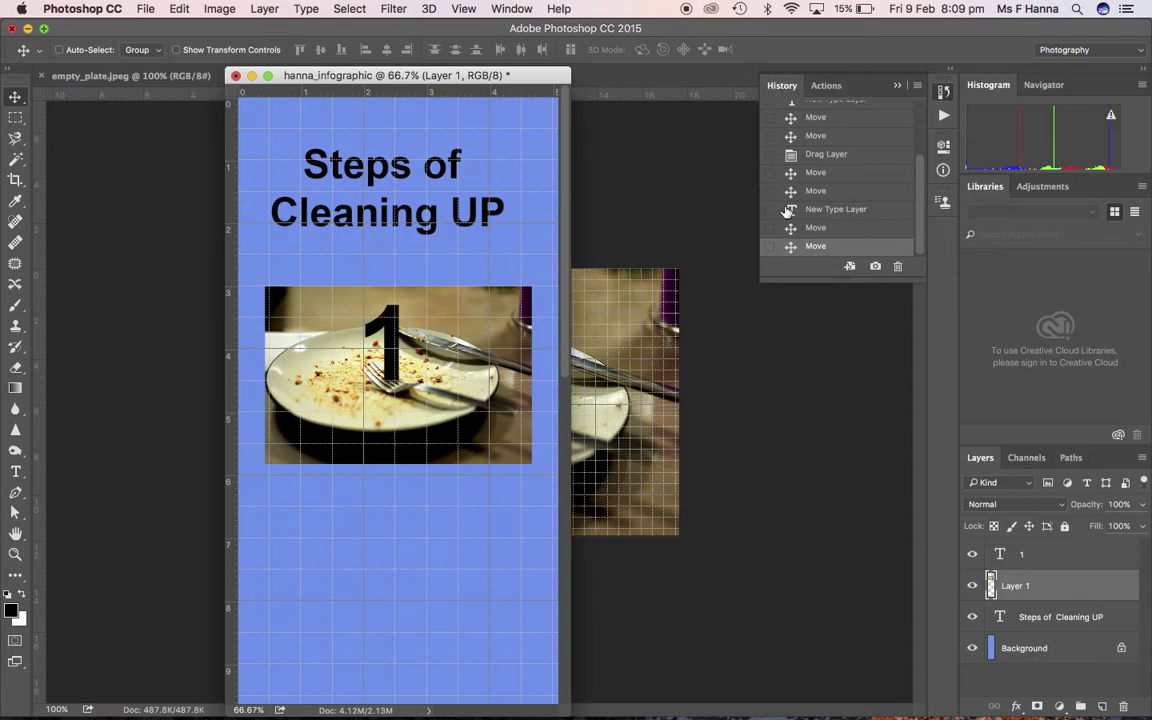
{"action": "left_click", "coordinate": [858, 231]}
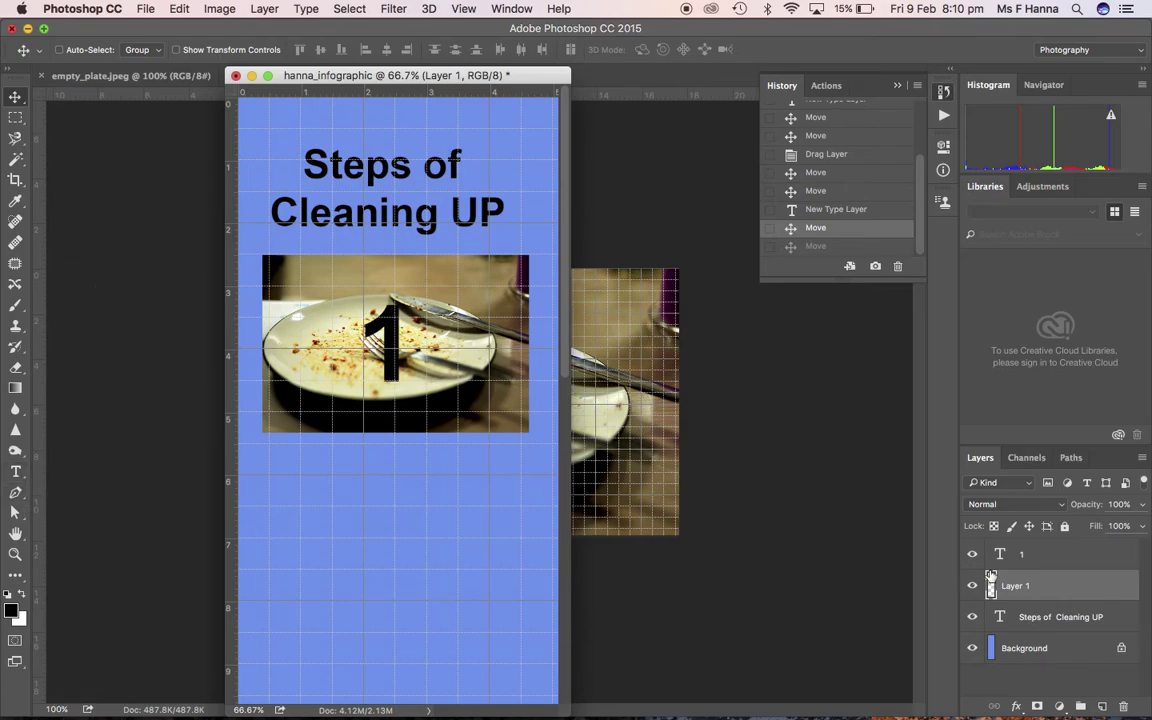
Recolour the number "1" over the plate photo to a strong red and commit the text edit.
{"action": "left_click", "coordinate": [1053, 555]}
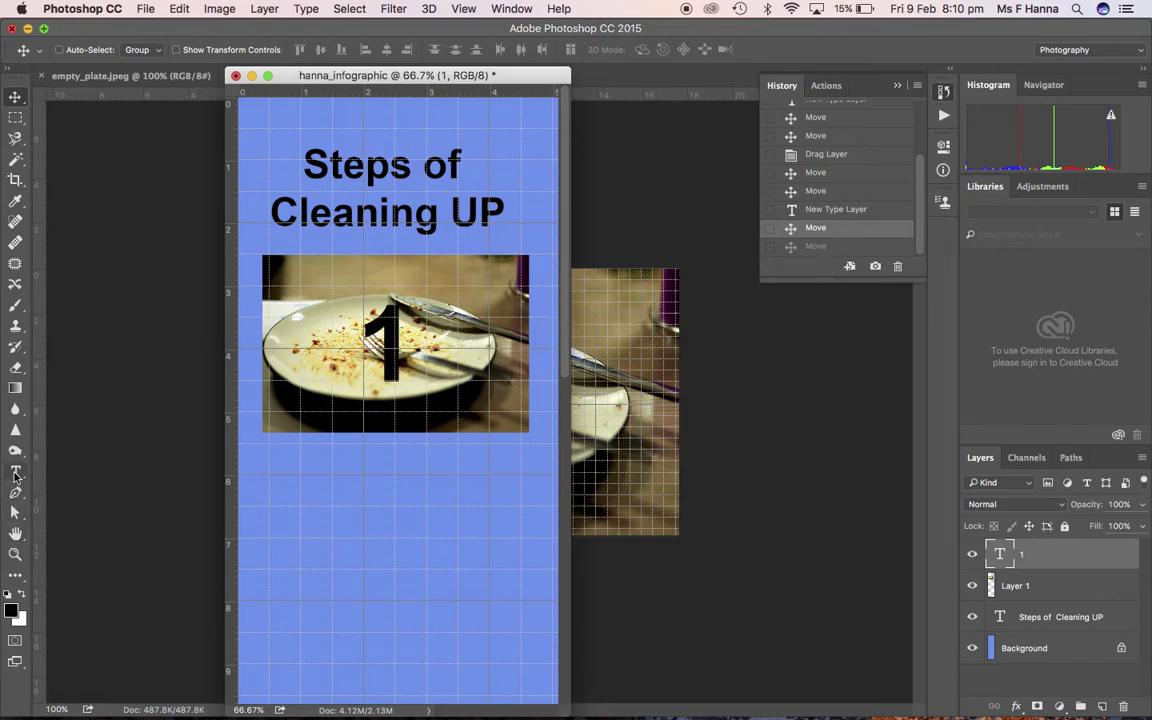
{"action": "left_click", "coordinate": [15, 473]}
{"action": "double_click", "coordinate": [385, 345]}
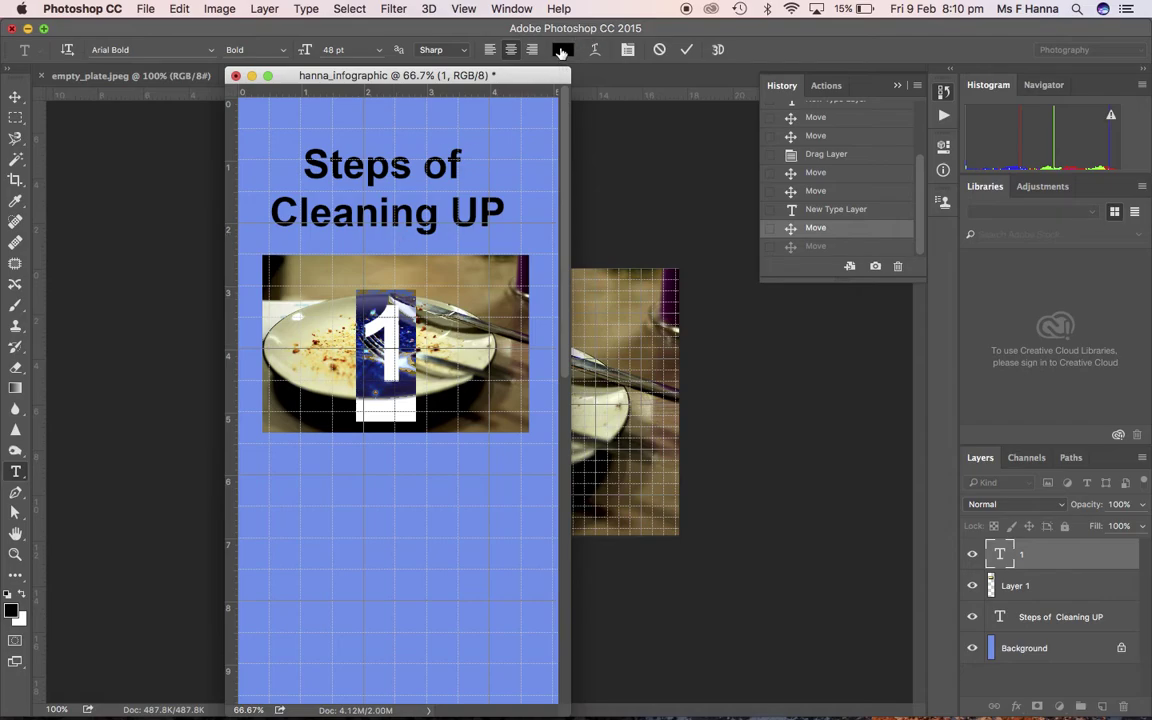
{"action": "left_click", "coordinate": [562, 50]}
{"action": "left_click_drag", "start_coordinate": [530, 238], "coordinate": [556, 237]}
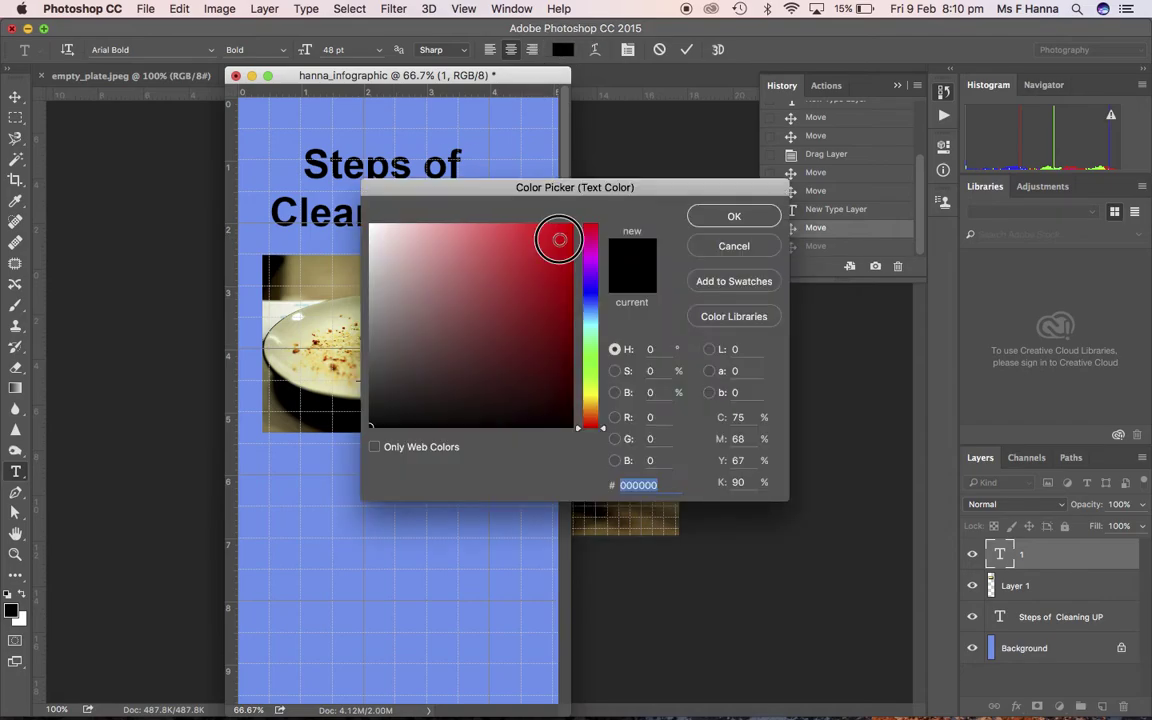
{"action": "left_click", "coordinate": [734, 217]}
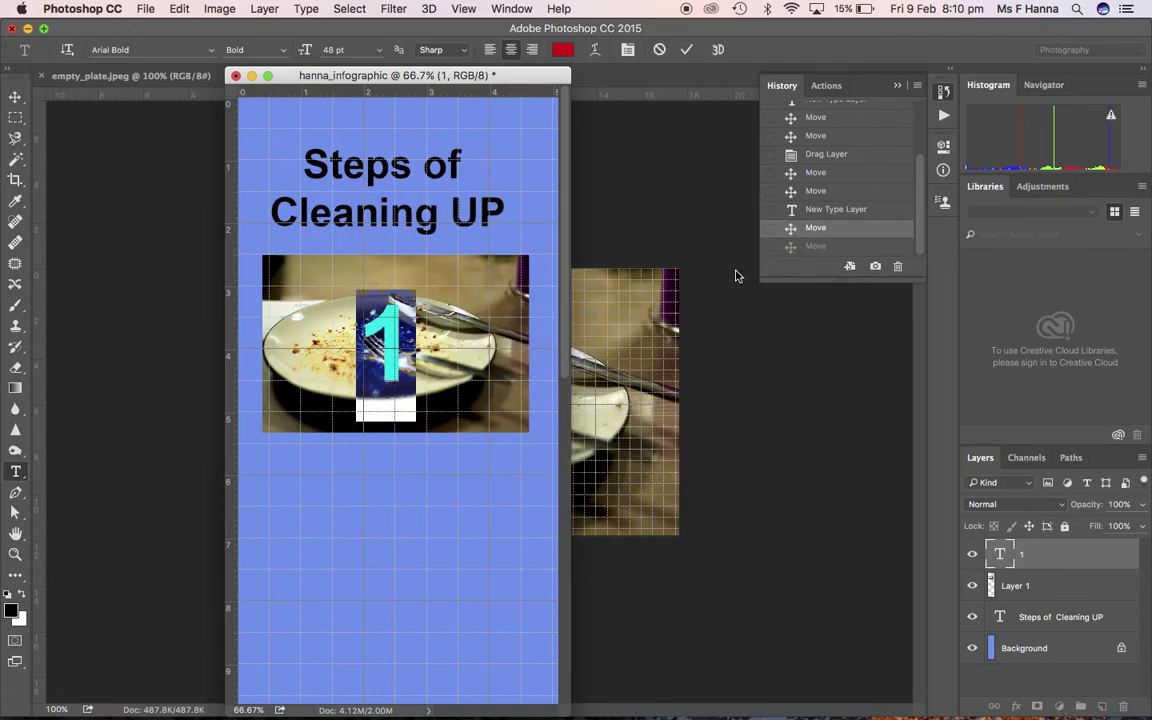
{"action": "left_click", "coordinate": [15, 97]}
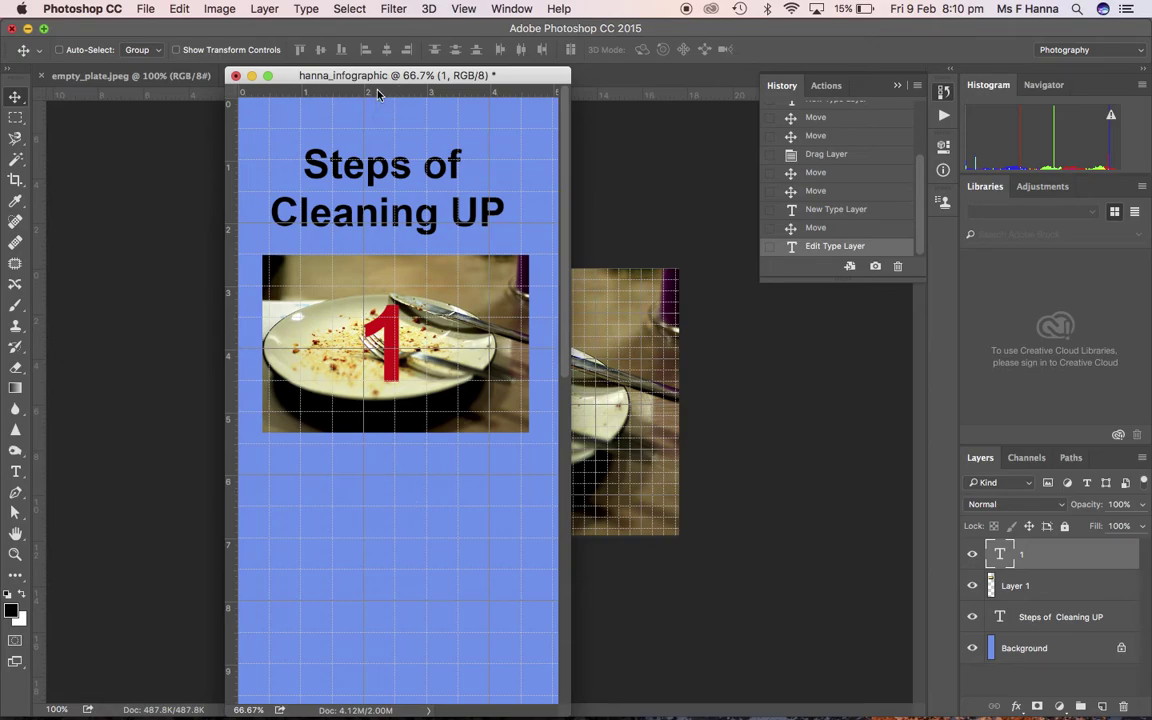
Save the infographic to the Desktop in Photoshop format with layers kept and Maximize Compatibility on.
{"action": "left_click_drag", "start_coordinate": [426, 75], "coordinate": [606, 125]}
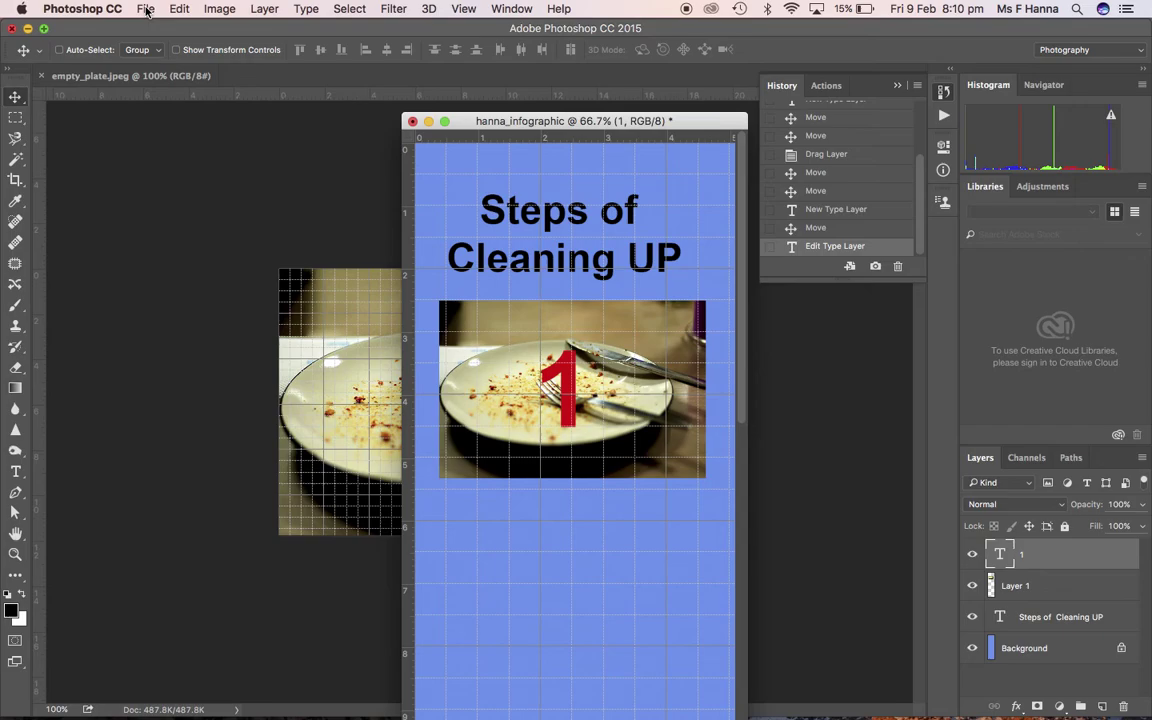
{"action": "left_click", "coordinate": [146, 11]}
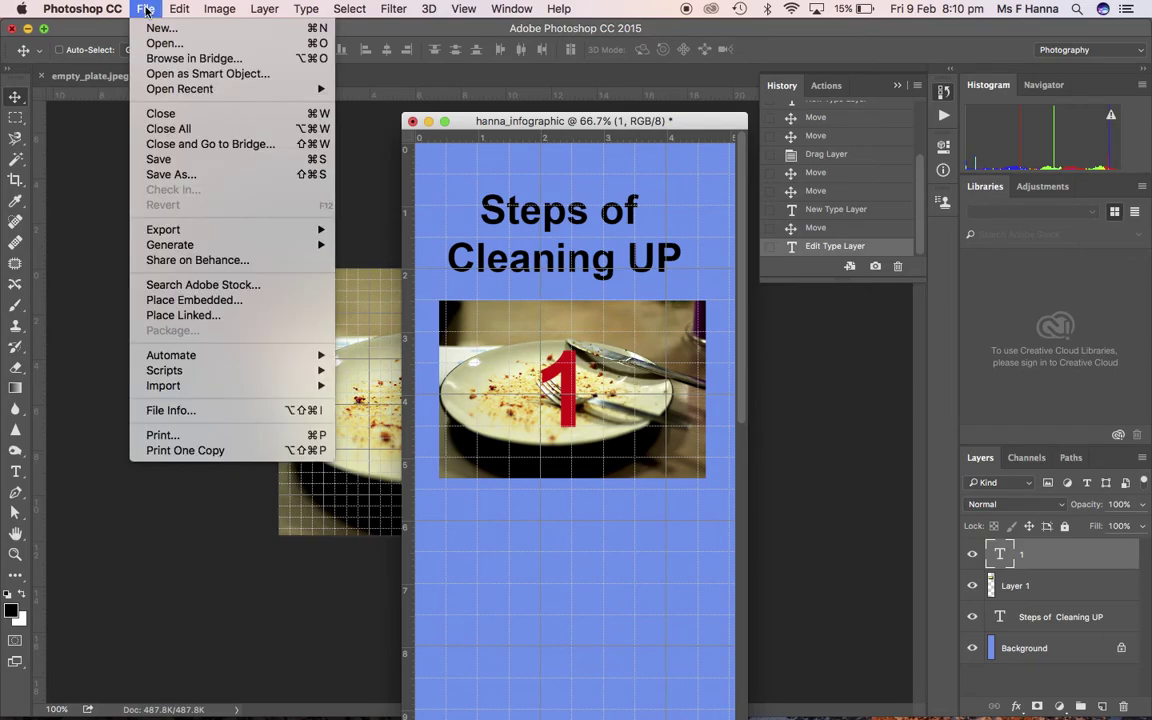
{"action": "left_click", "coordinate": [170, 176]}
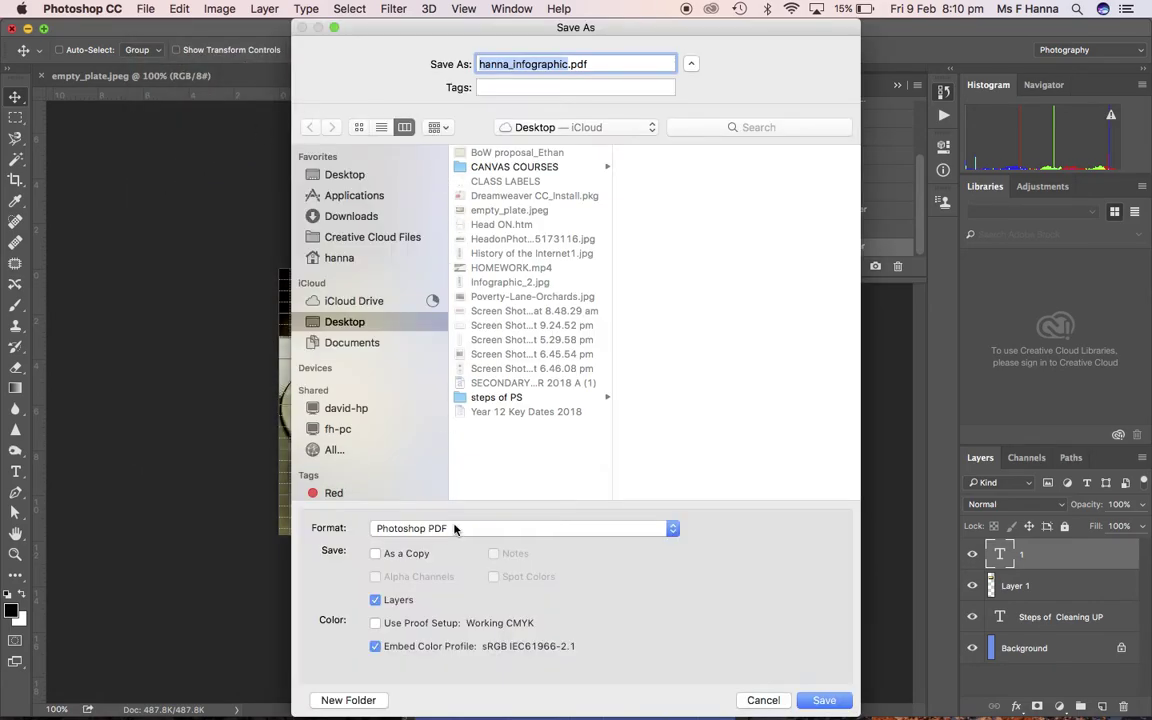
{"action": "left_click", "coordinate": [450, 529]}
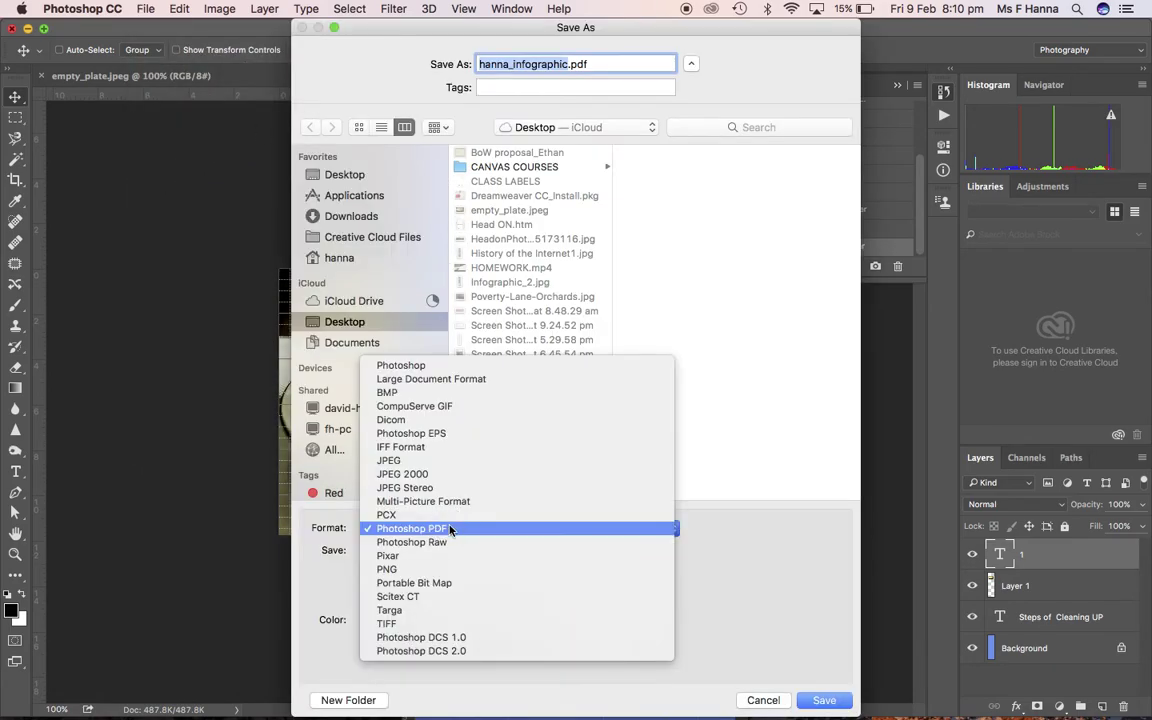
{"action": "left_click", "coordinate": [420, 367]}
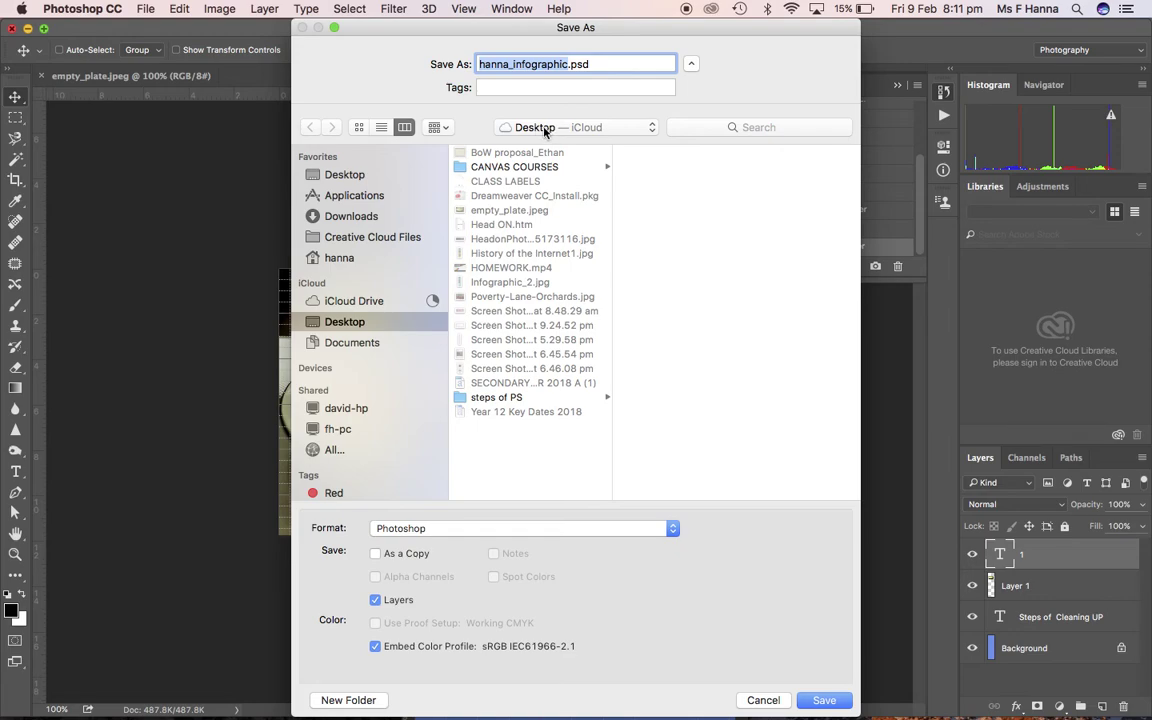
{"action": "left_click", "coordinate": [824, 702]}
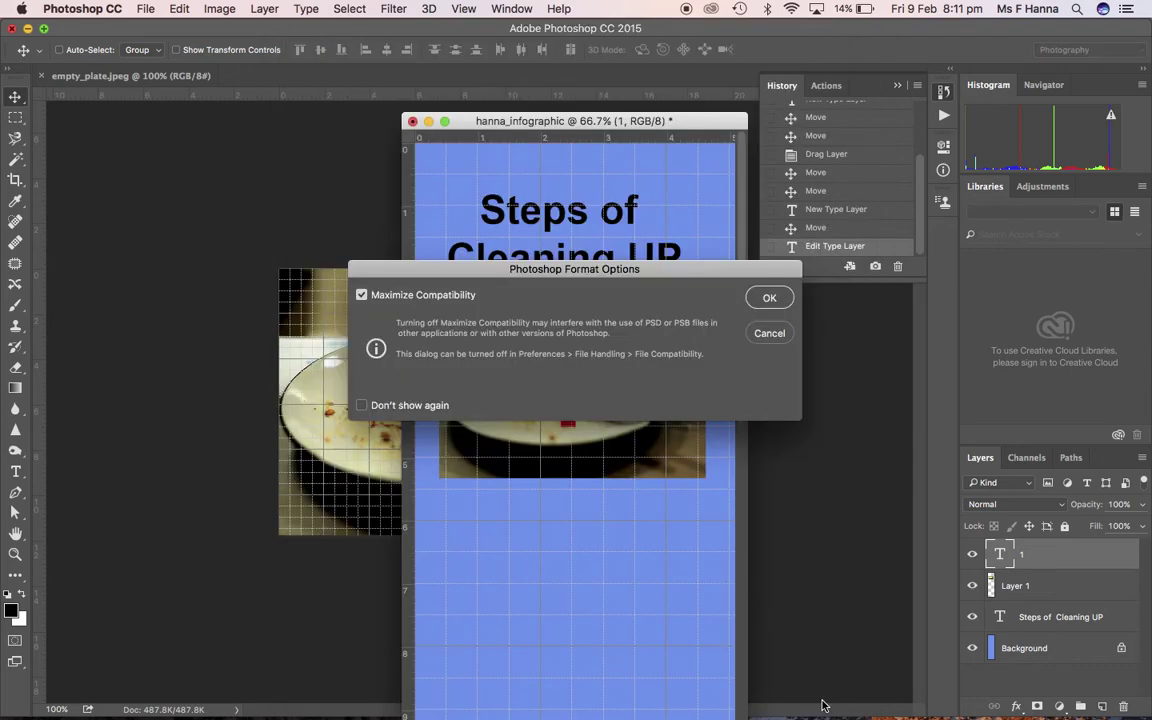
{"action": "left_click", "coordinate": [769, 297]}
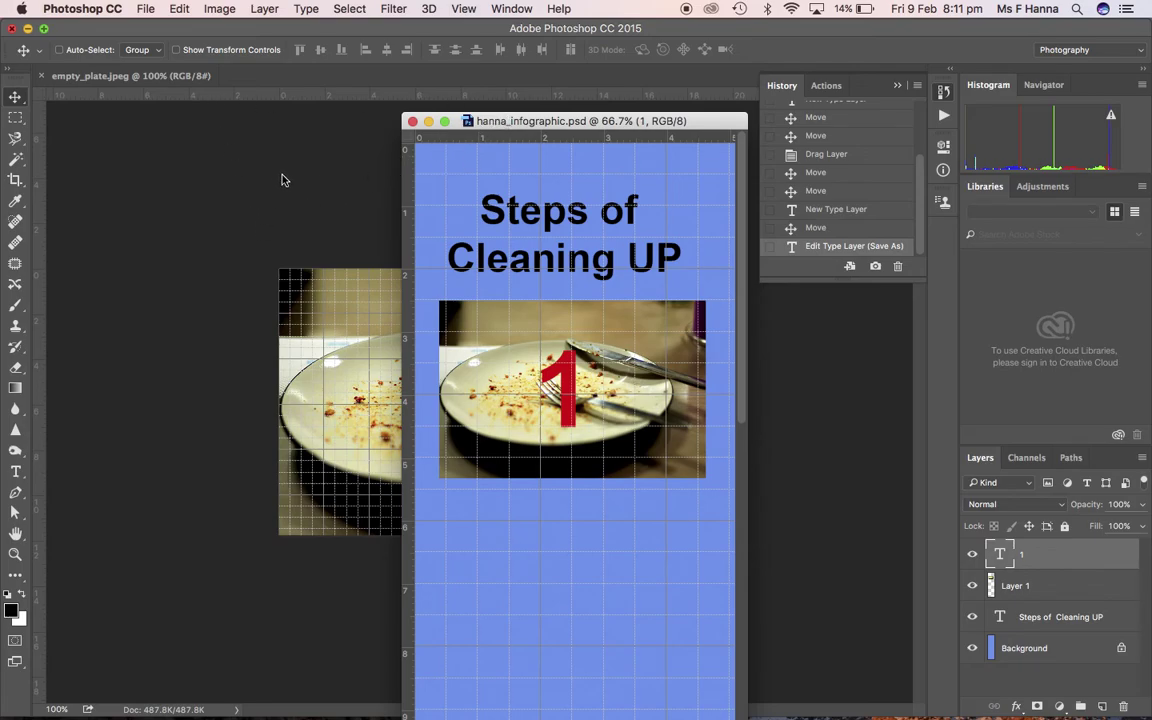
Save a JPEG copy of the infographic to the Desktop at Maximum quality 12, Baseline Optimized.
{"action": "left_click", "coordinate": [146, 9]}
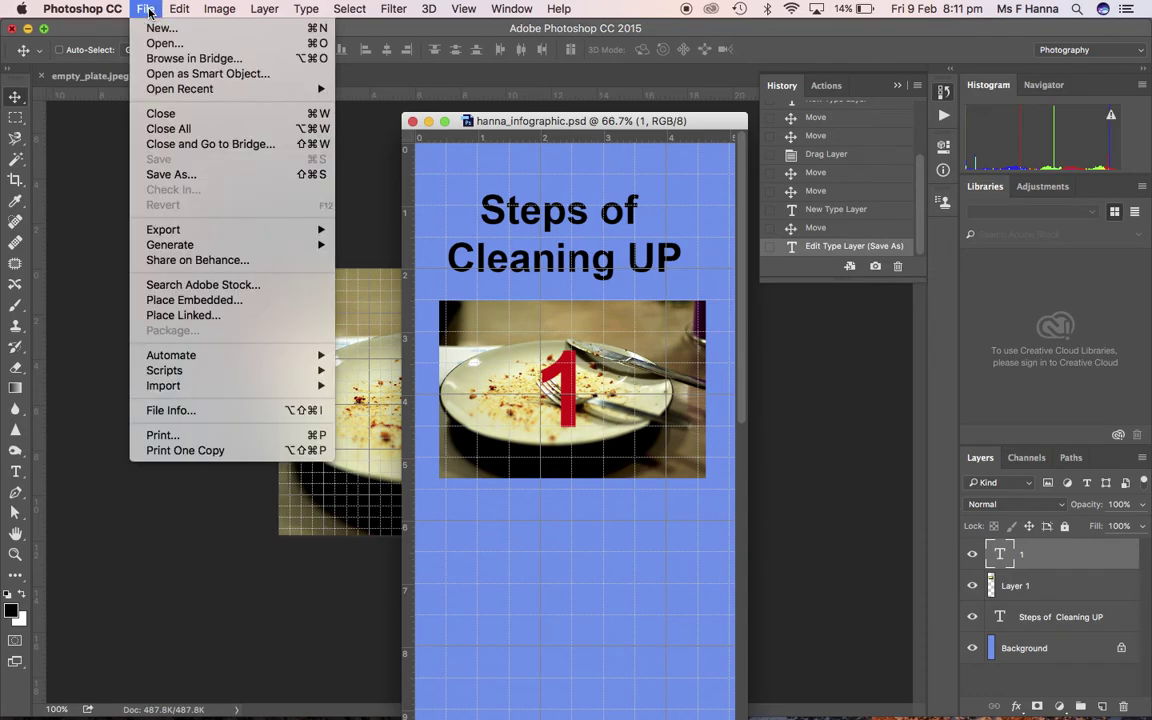
{"action": "left_click", "coordinate": [180, 176]}
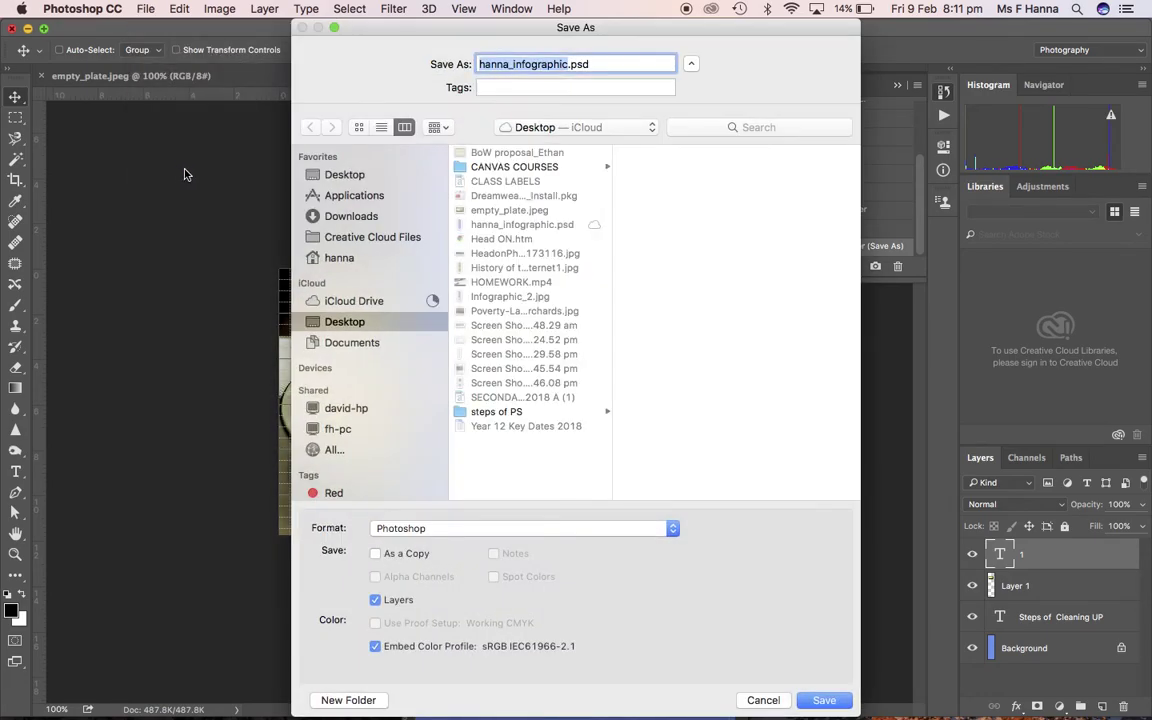
{"action": "left_click", "coordinate": [494, 528]}
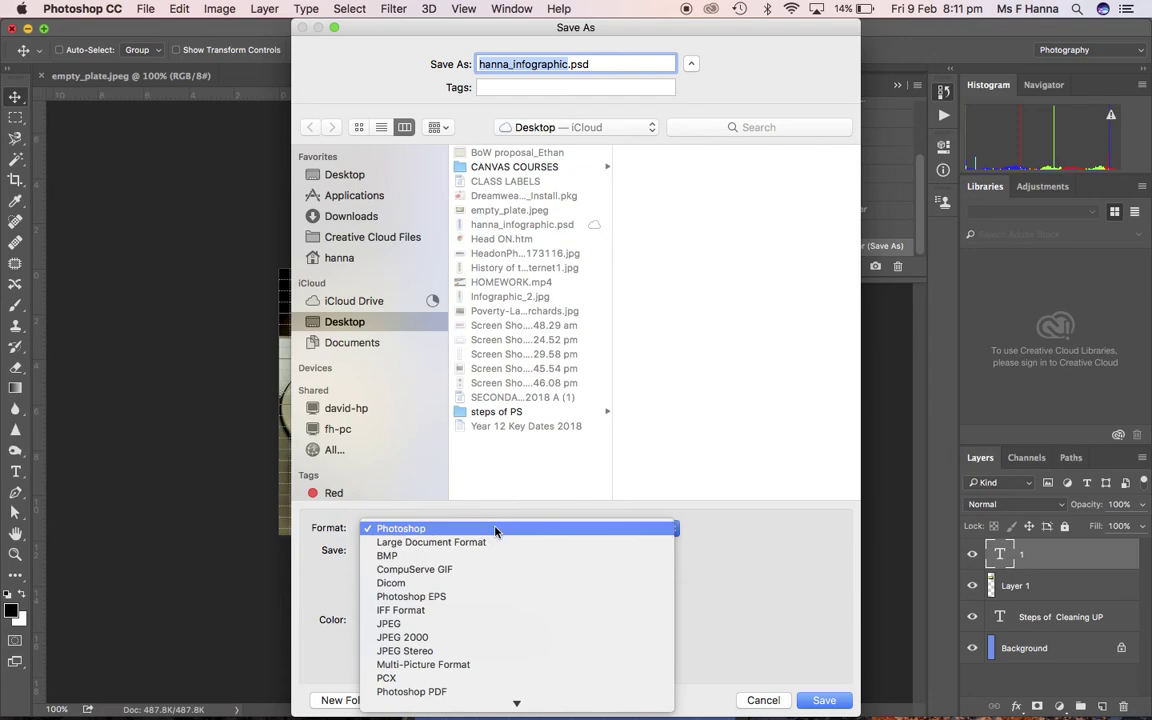
{"action": "left_click", "coordinate": [415, 624]}
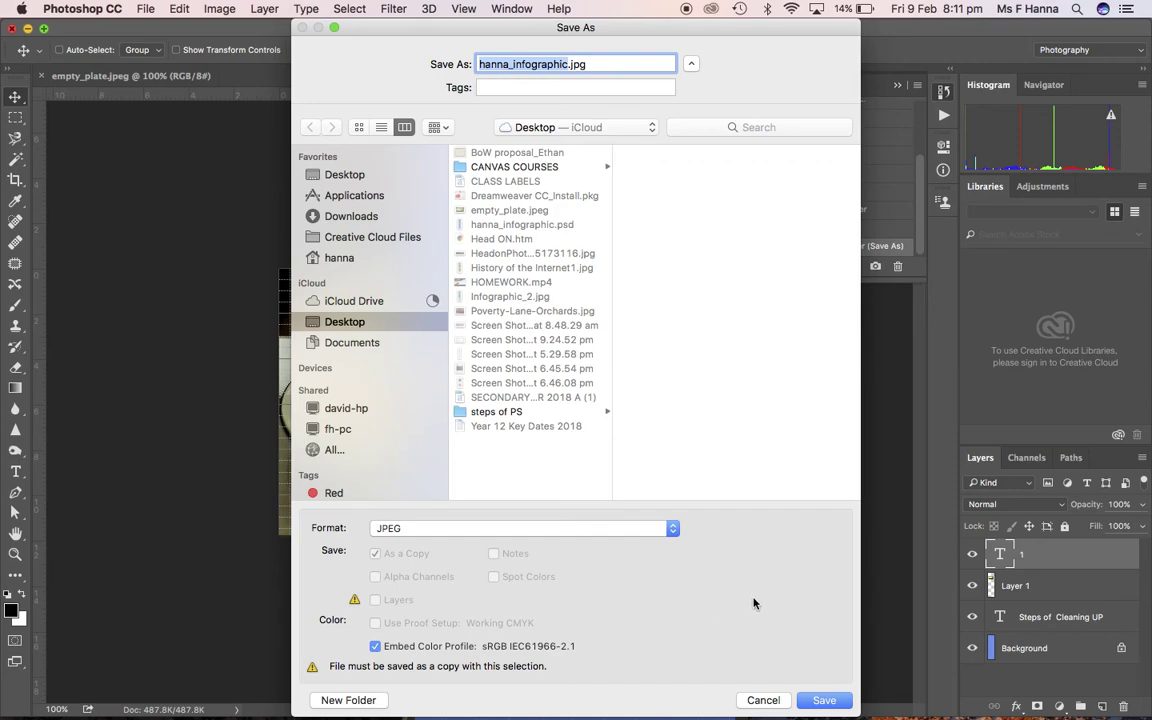
{"action": "left_click", "coordinate": [821, 701]}
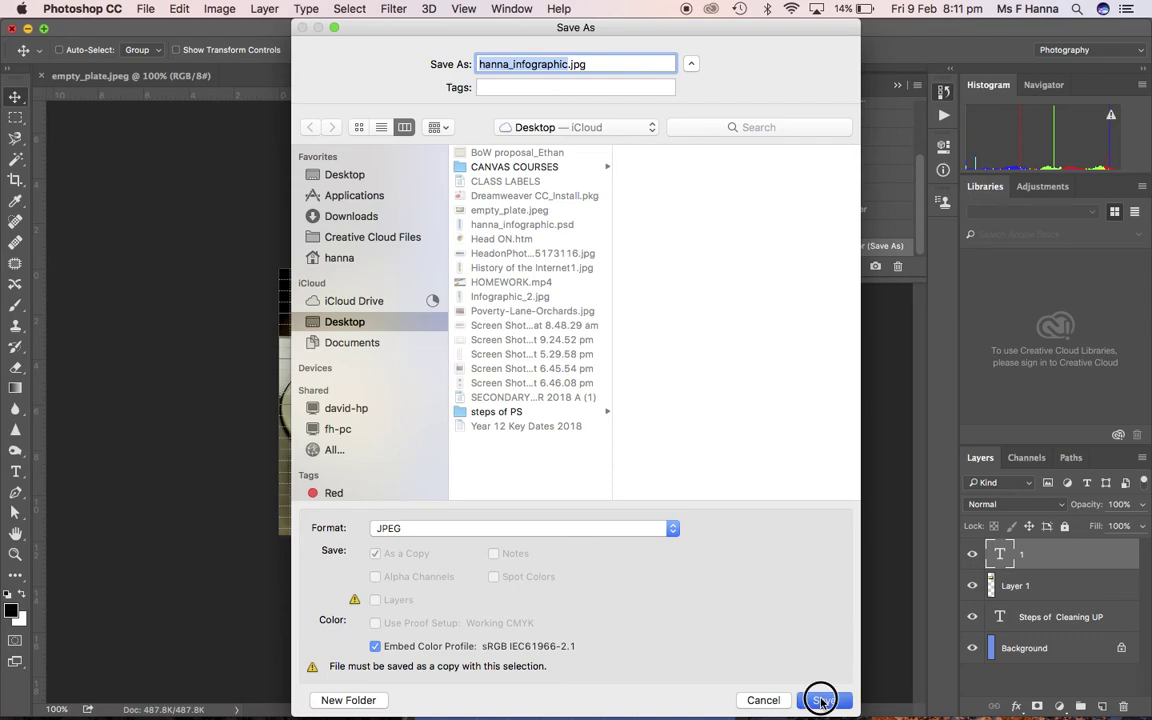
{"action": "left_click", "coordinate": [613, 331]}
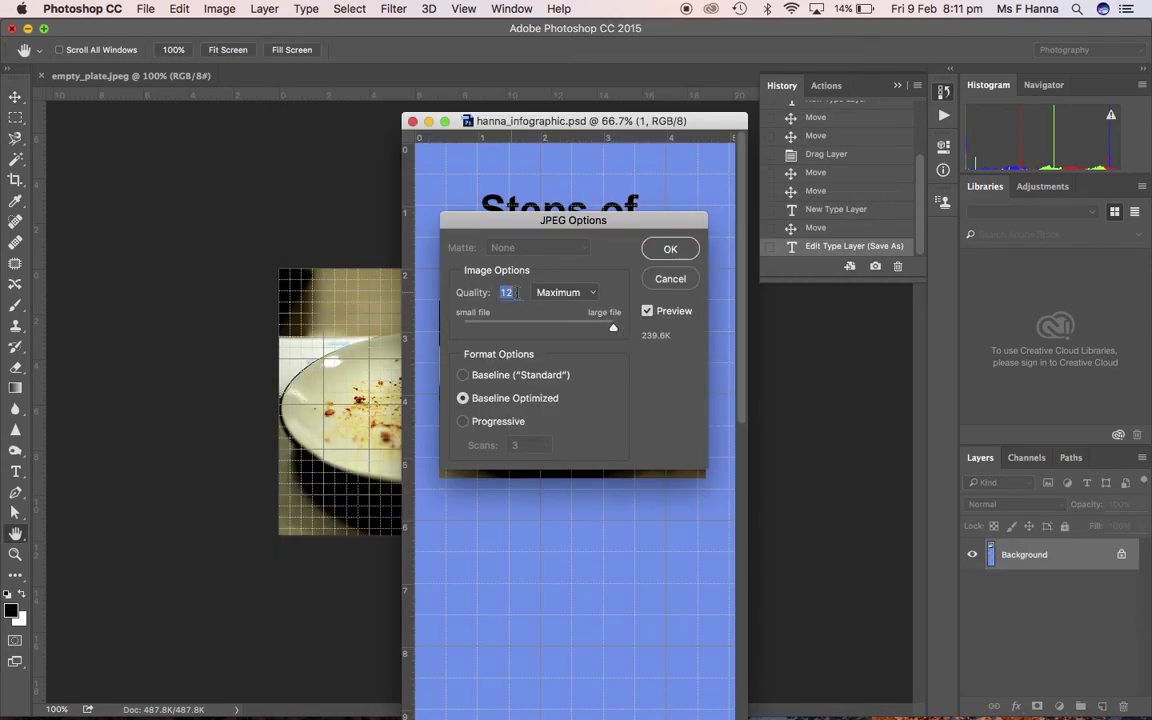
{"action": "left_click", "coordinate": [668, 249]}
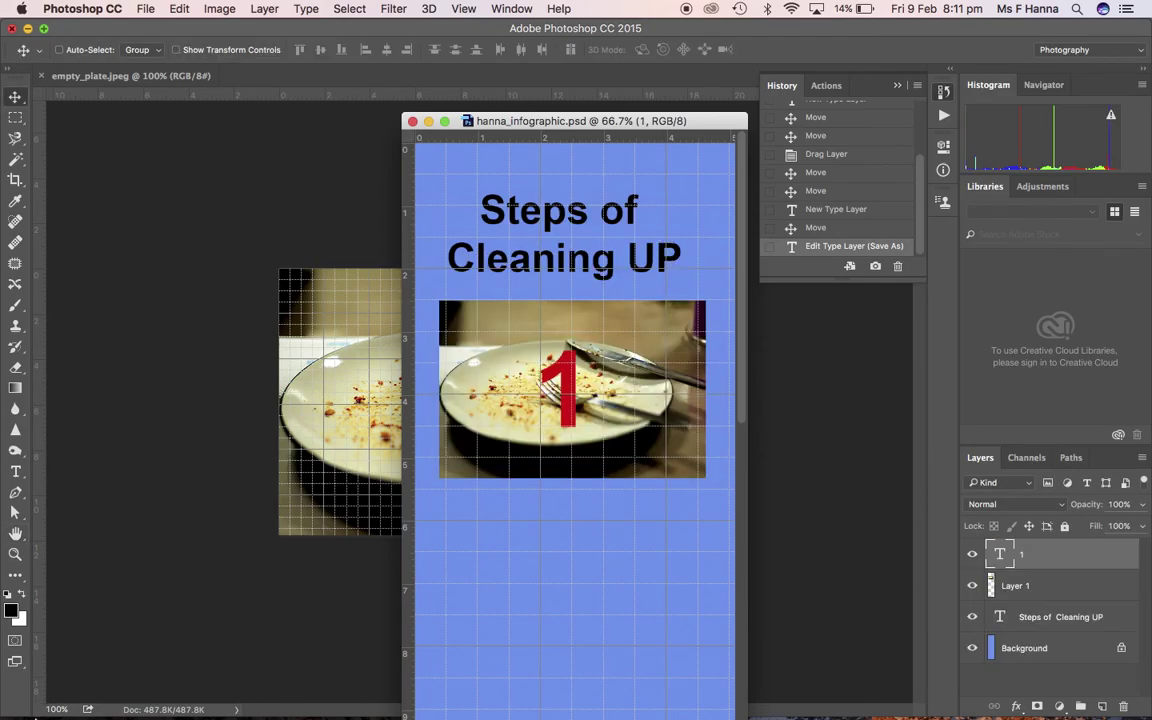
Switch to Finder to check the saved PSD and JPEG files on the Desktop, and close its window.
{"action": "left_click", "coordinate": [33, 698]}
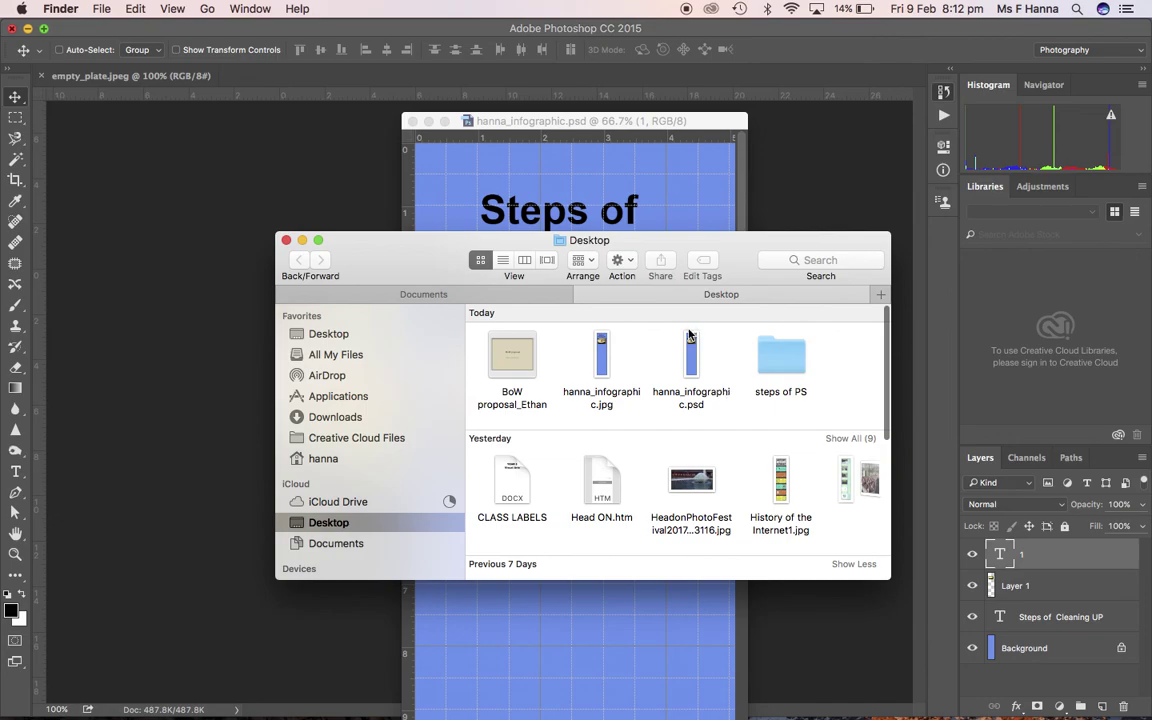
{"action": "left_click", "coordinate": [286, 241]}
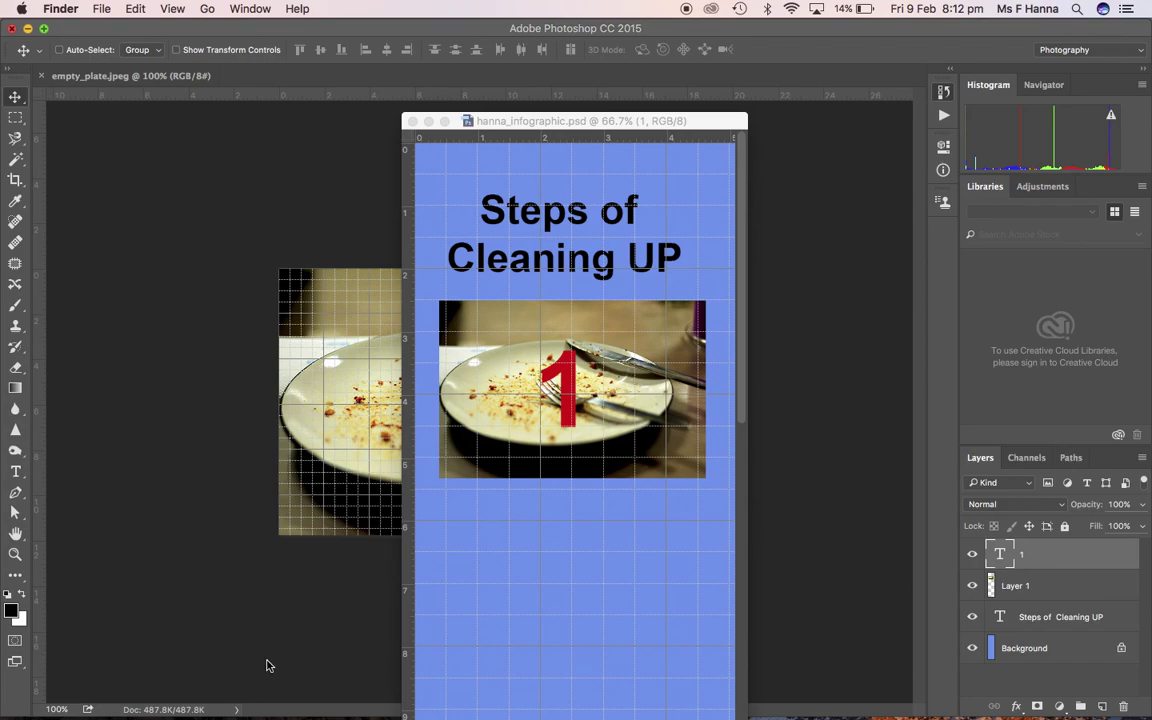
{"action": "mouse_move", "coordinate": [345, 712]}
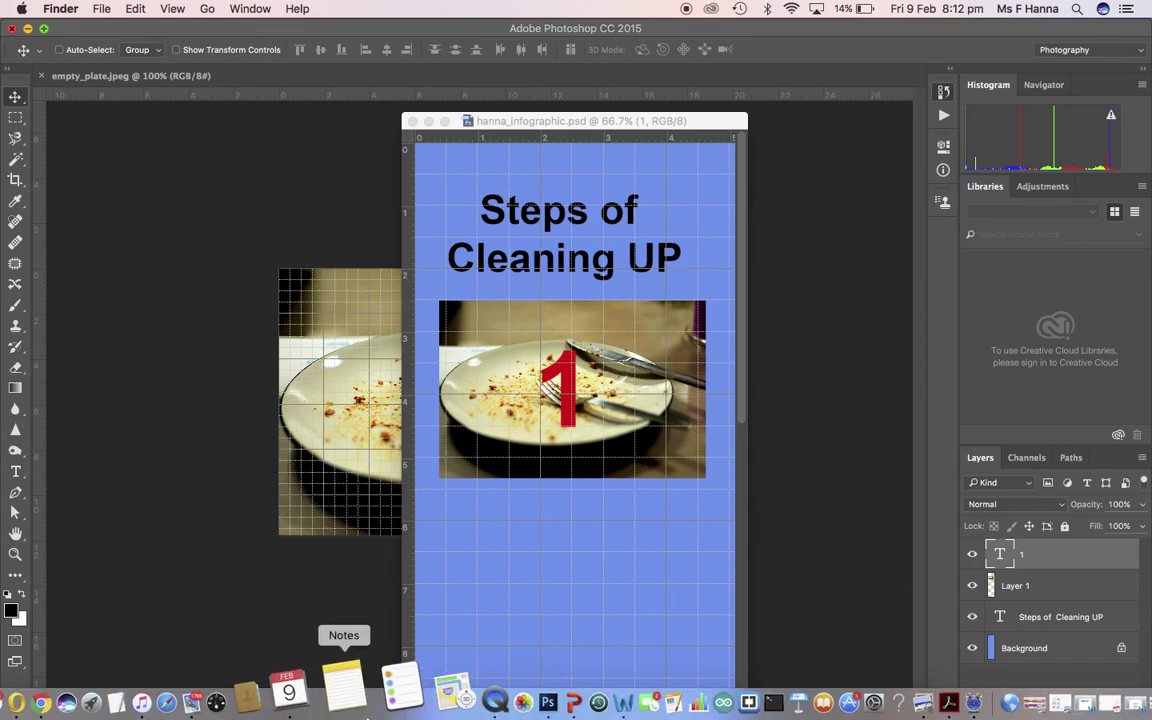
{"action": "right_click", "coordinate": [433, 700]}
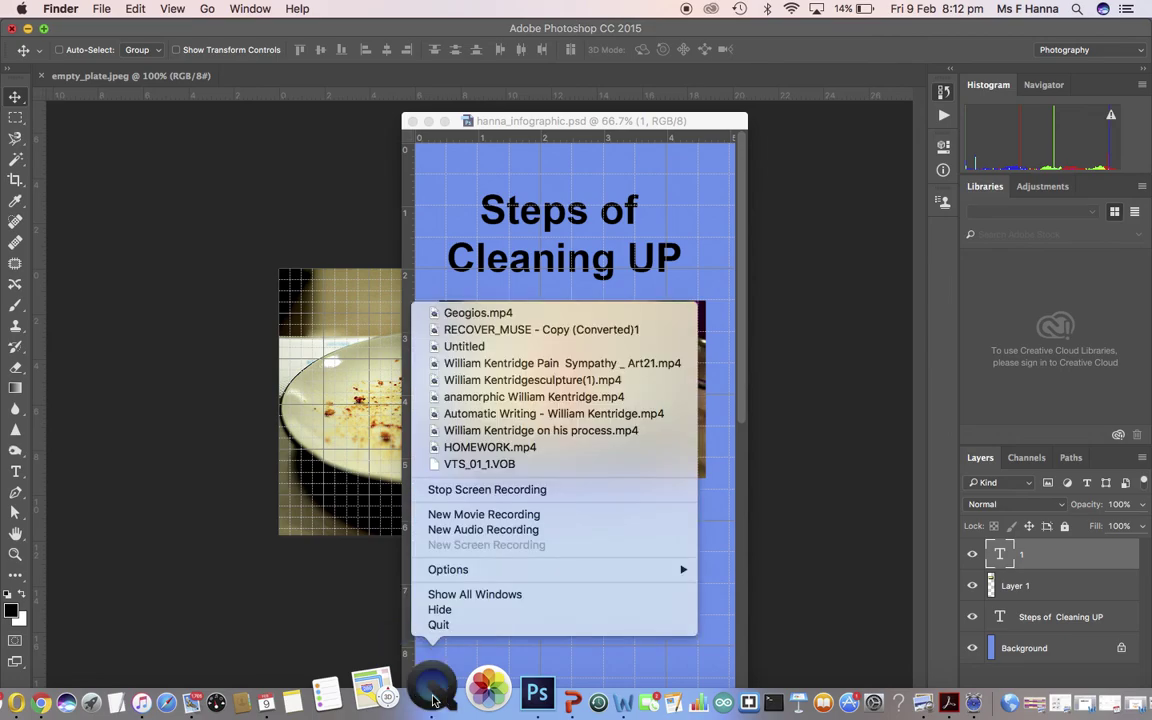